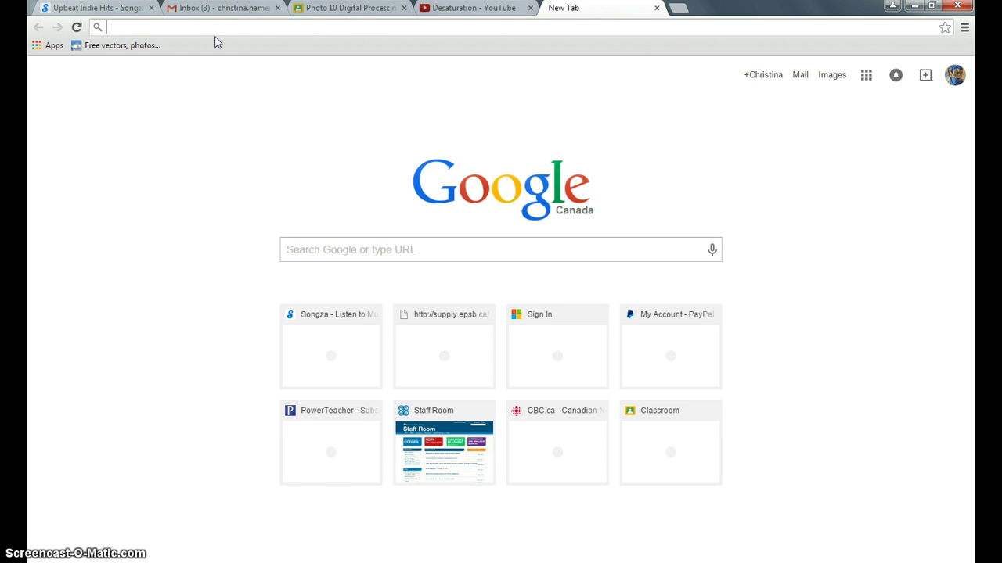
Step: Search Google for "tropical" and show the image results
click(370, 250)
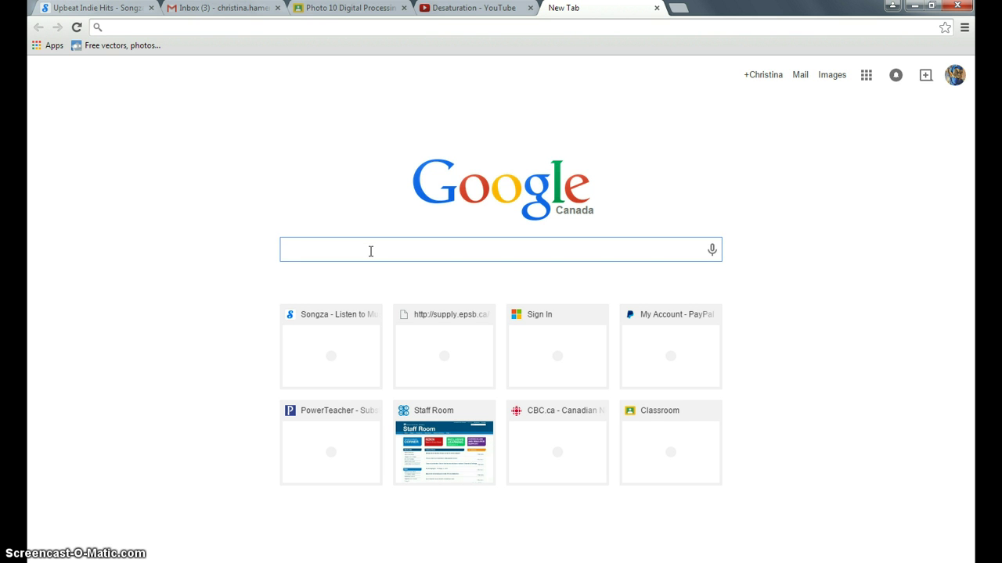
text(t)
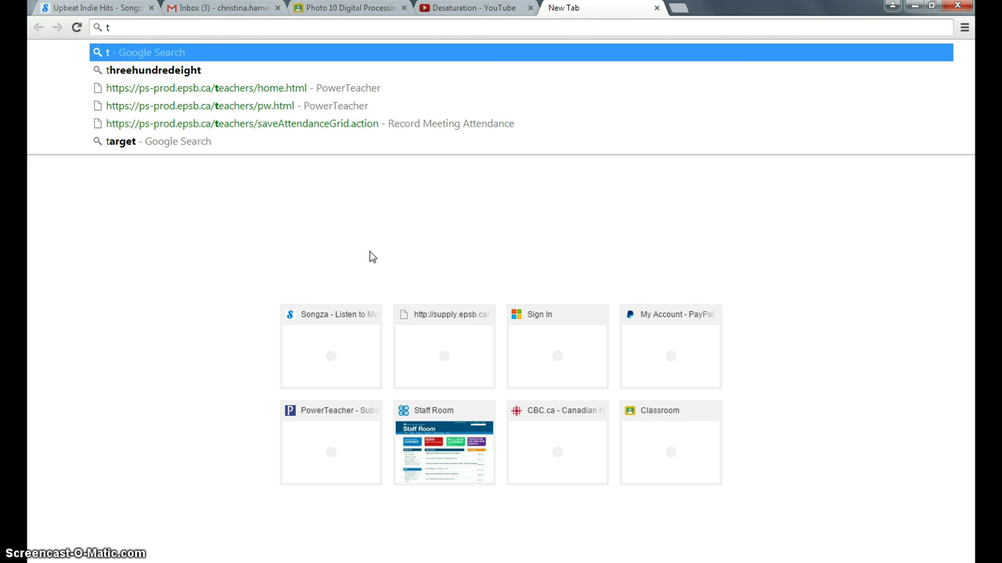
text(ropical)
key(Return)
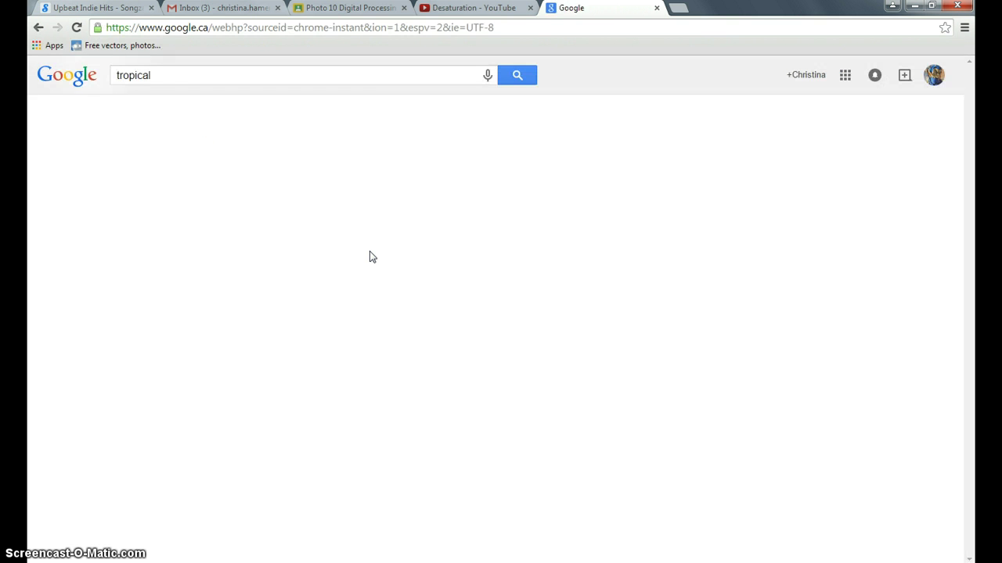
click(163, 110)
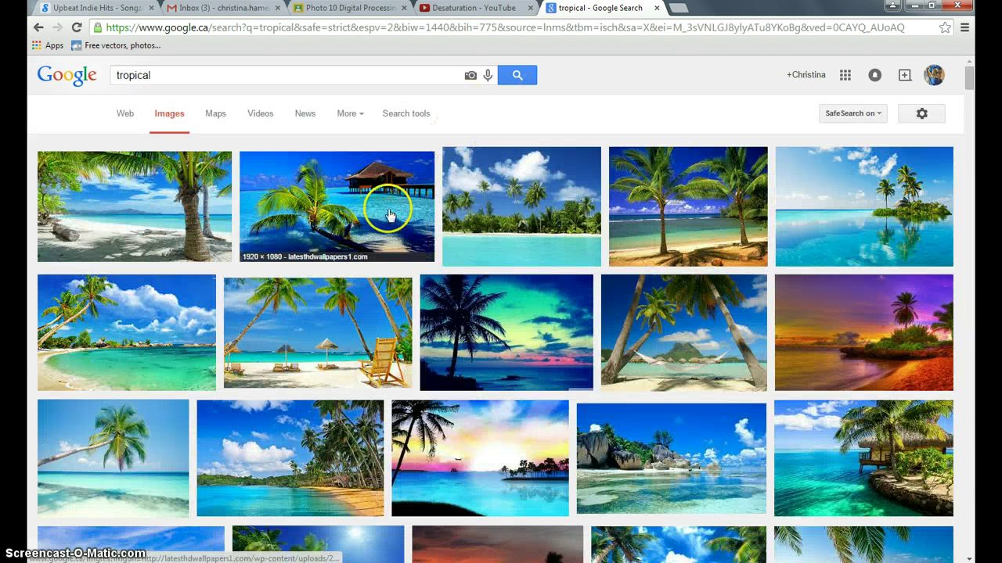
Step: Start saving the full image of the palm tree and overwater hut, browsing to the "- photo 10" folder on the F: drive
click(345, 212)
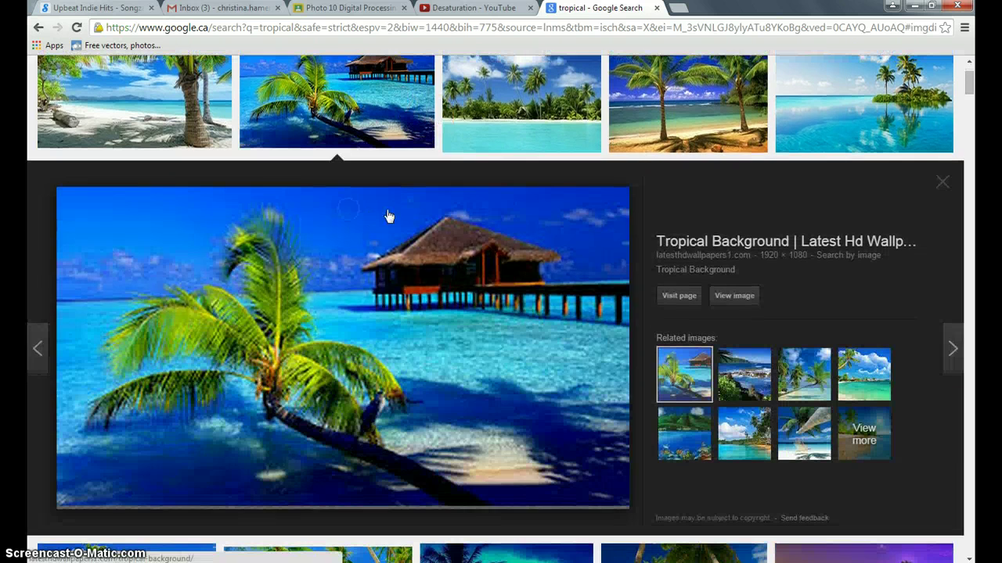
right_click(383, 363)
click(436, 456)
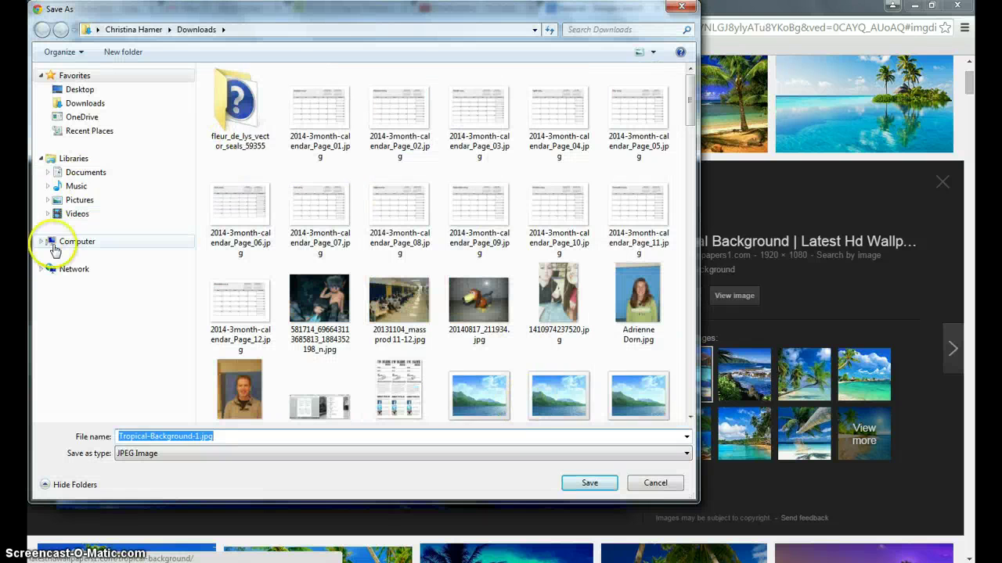
click(42, 241)
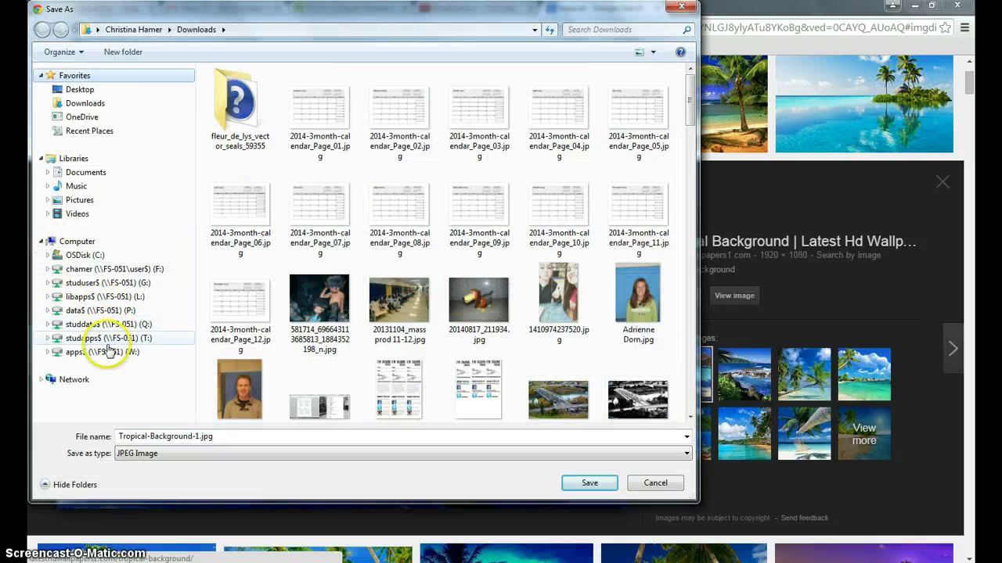
click(48, 269)
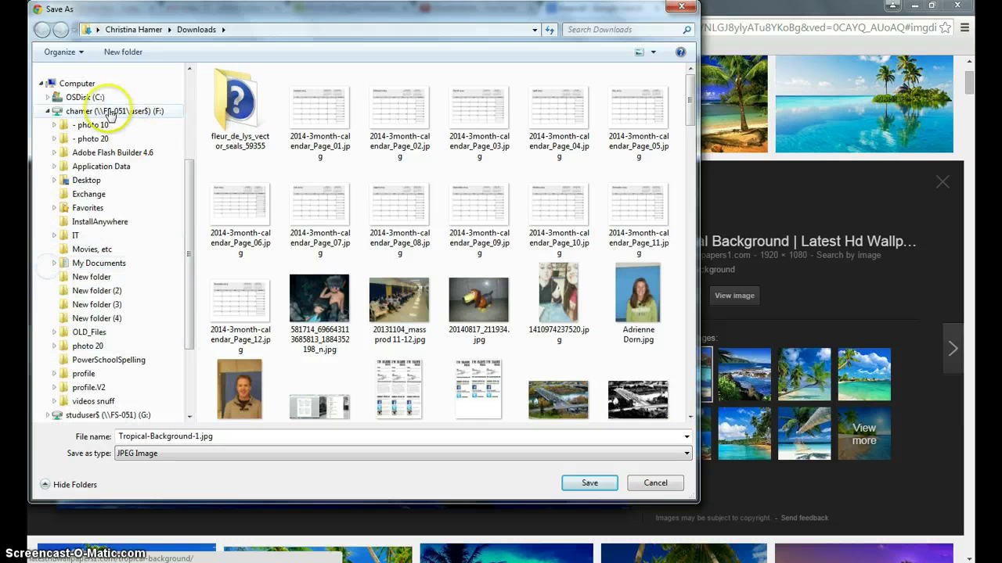
click(90, 125)
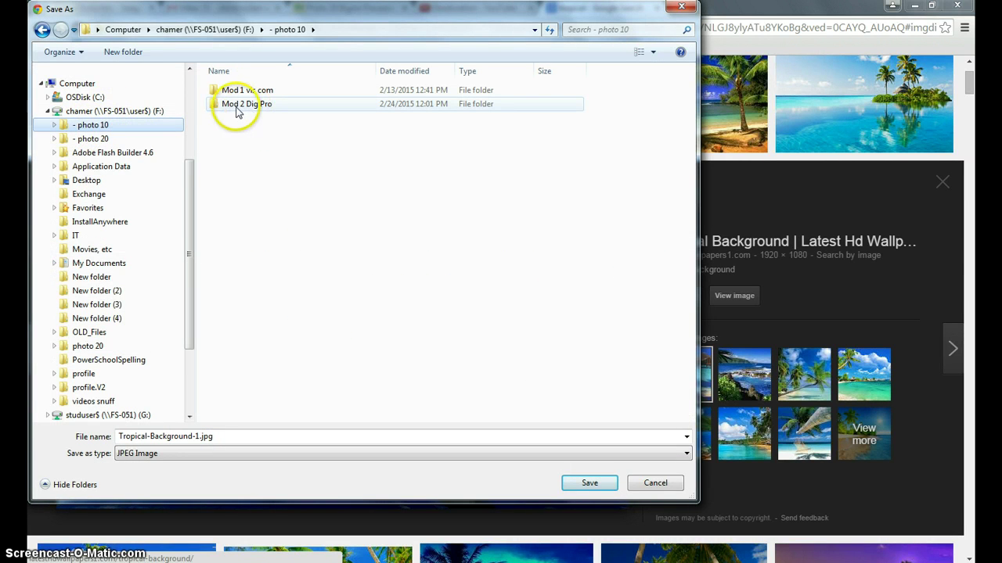
Step: Create a folder named "Bunny on the moon" inside Mod 2 Dig Pro and save Tropical-Background-1.jpg in it
double_click(242, 110)
click(125, 52)
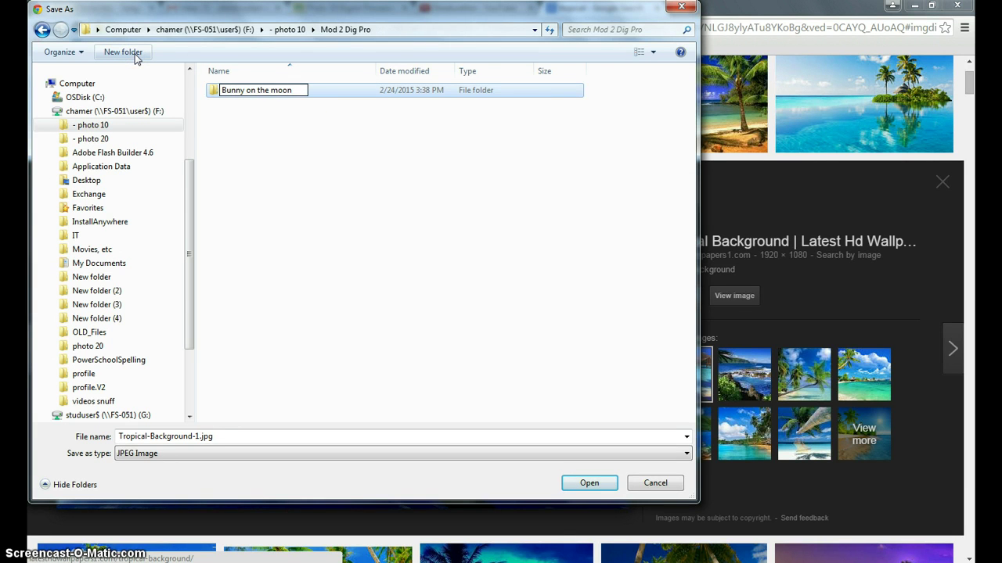
double_click(345, 91)
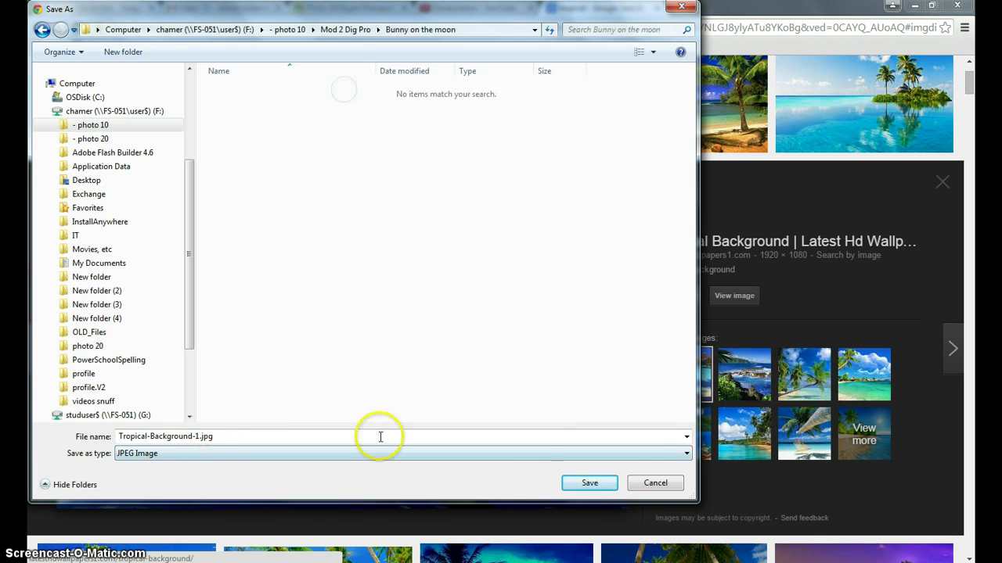
click(598, 483)
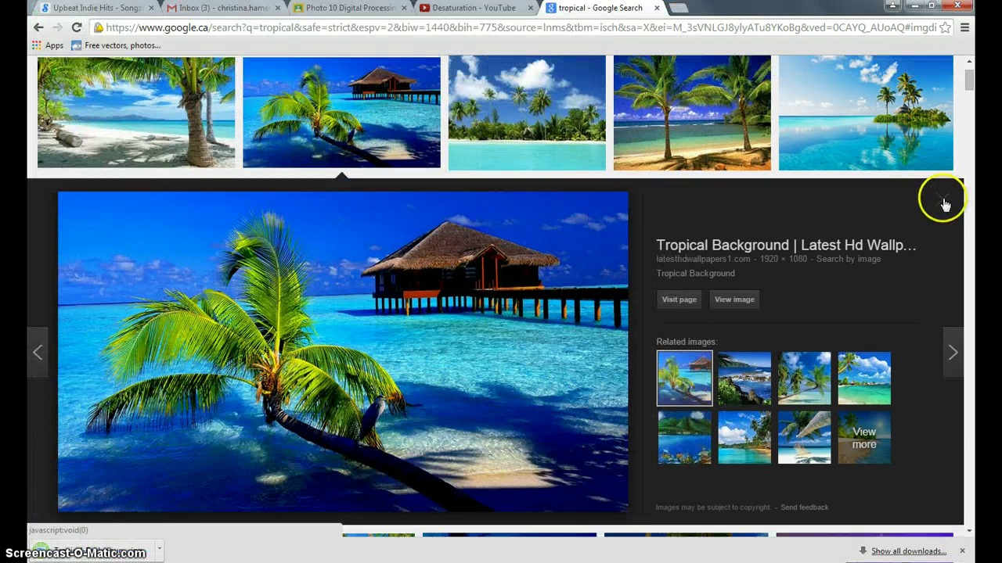
Step: Close the enlarged tropical image and search for images of "kitty"
click(945, 203)
scroll(399, 190, up, 2)
drag(201, 73, 102, 76)
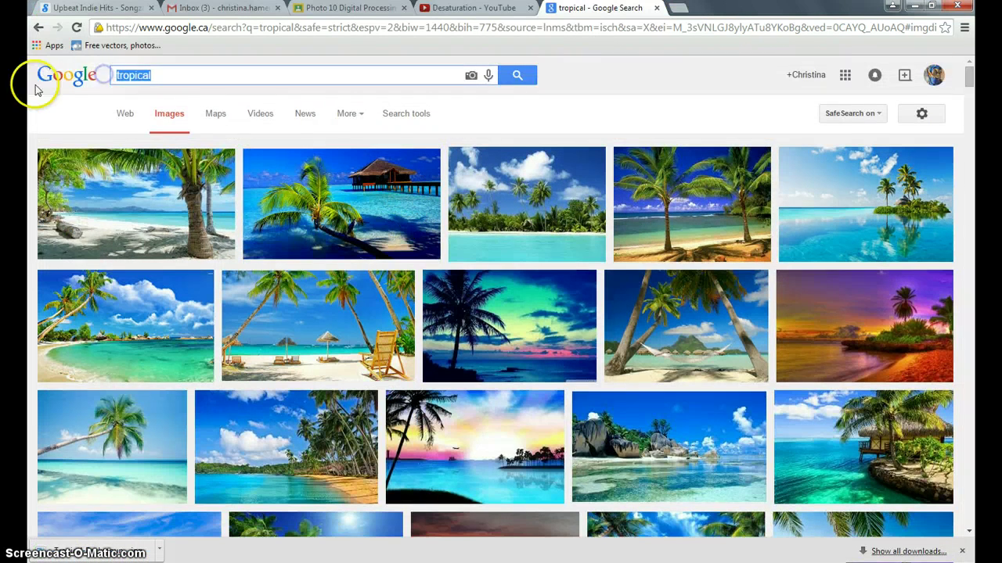
text(kitty)
key(Return)
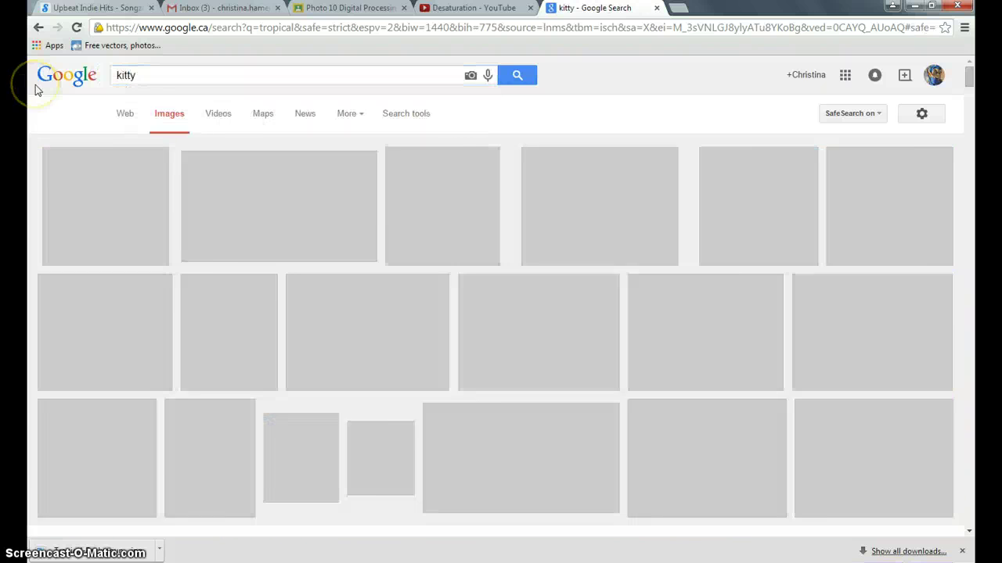
Step: Replace the image search term with "cat" and run the search
drag(158, 75, 80, 73)
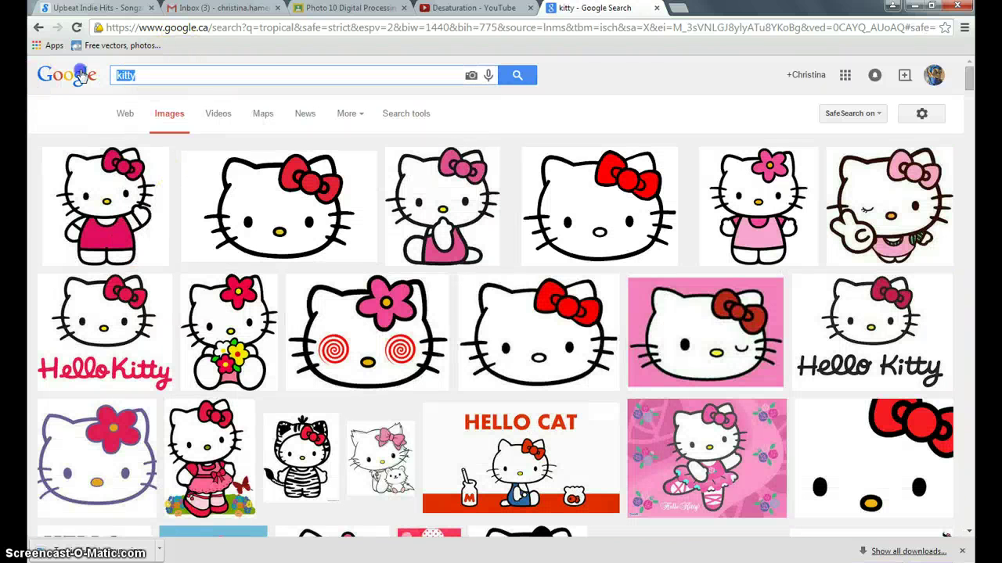
text(cat)
key(Return)
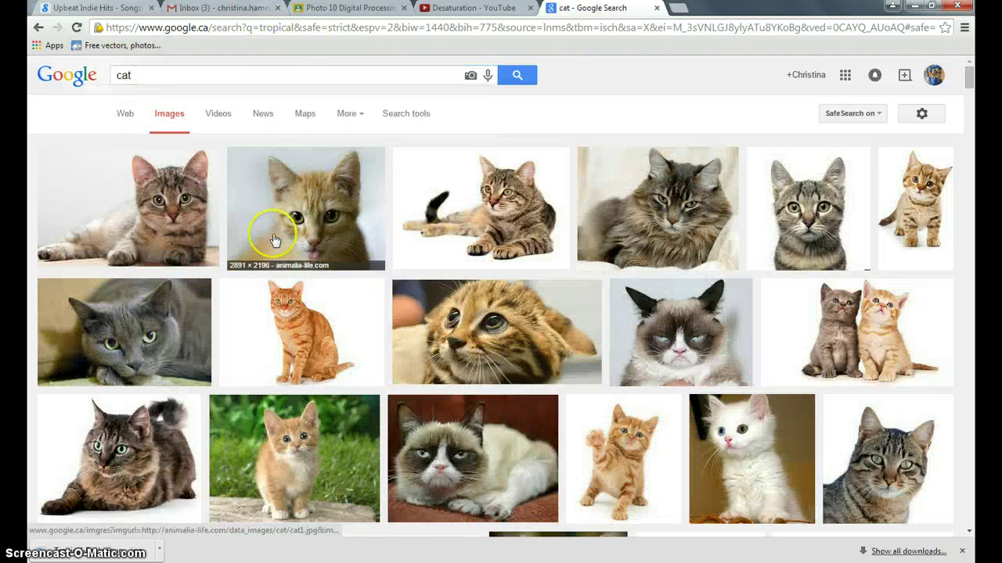
Step: Save the image of the grumpy cat lying down as crazy_cat_2.jpg in the "Bunny on the moon" folder and close its preview
scroll(768, 436, down, 3)
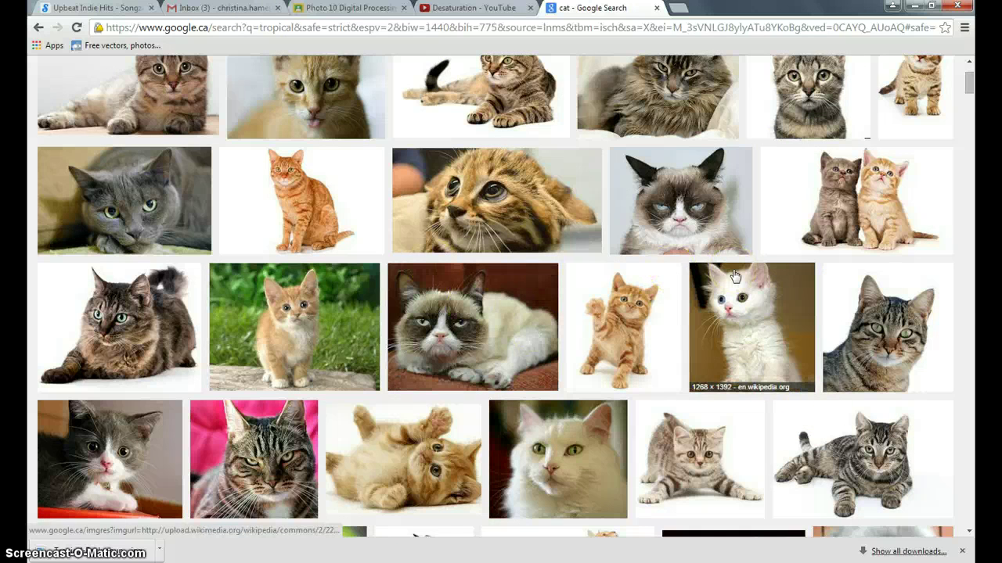
scroll(735, 275, down, 2)
click(493, 245)
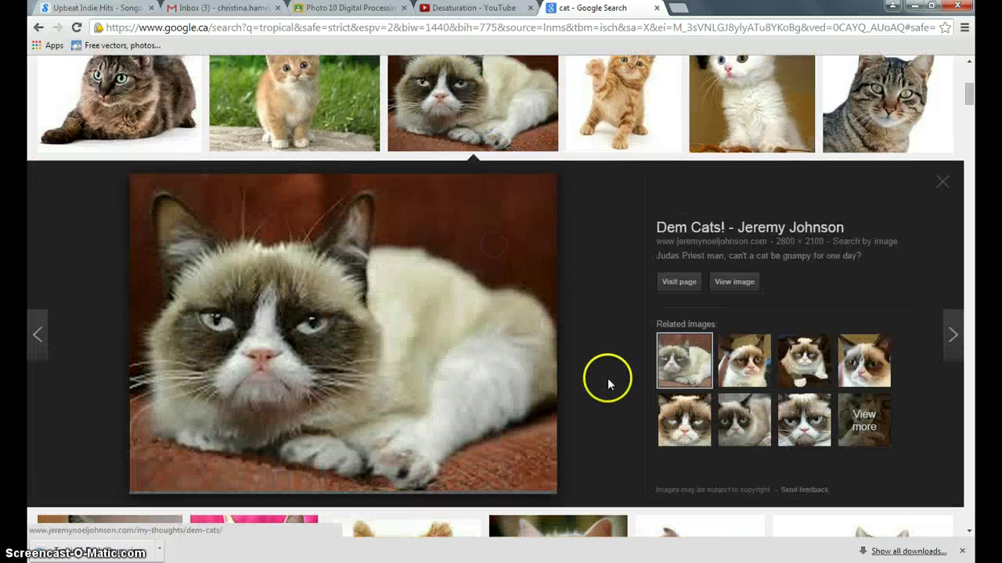
right_click(315, 344)
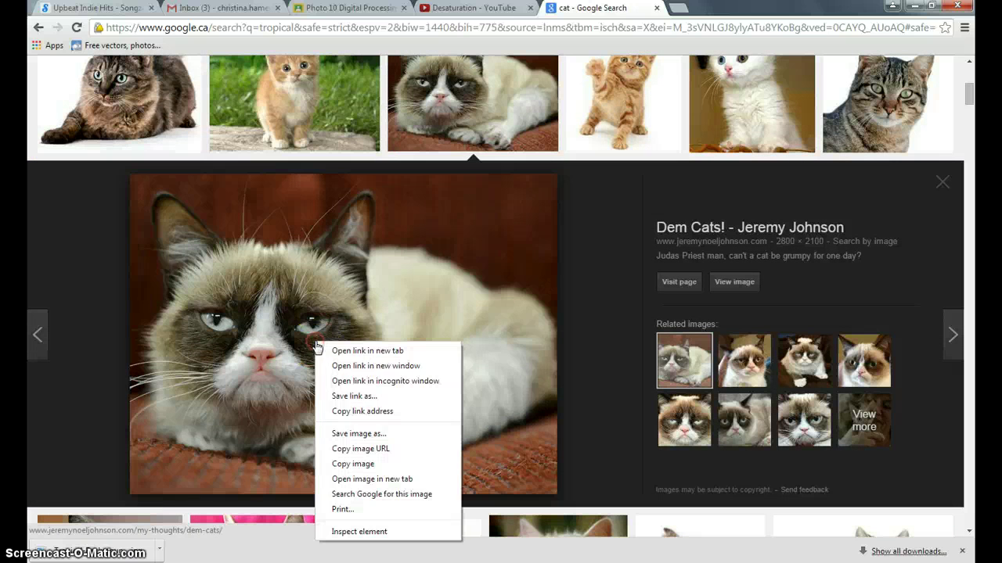
click(381, 436)
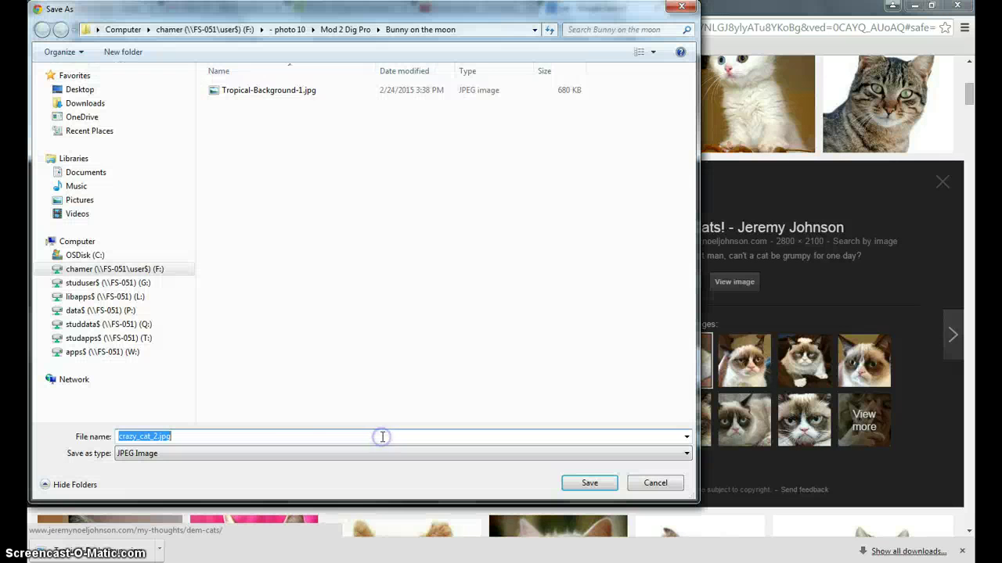
click(587, 482)
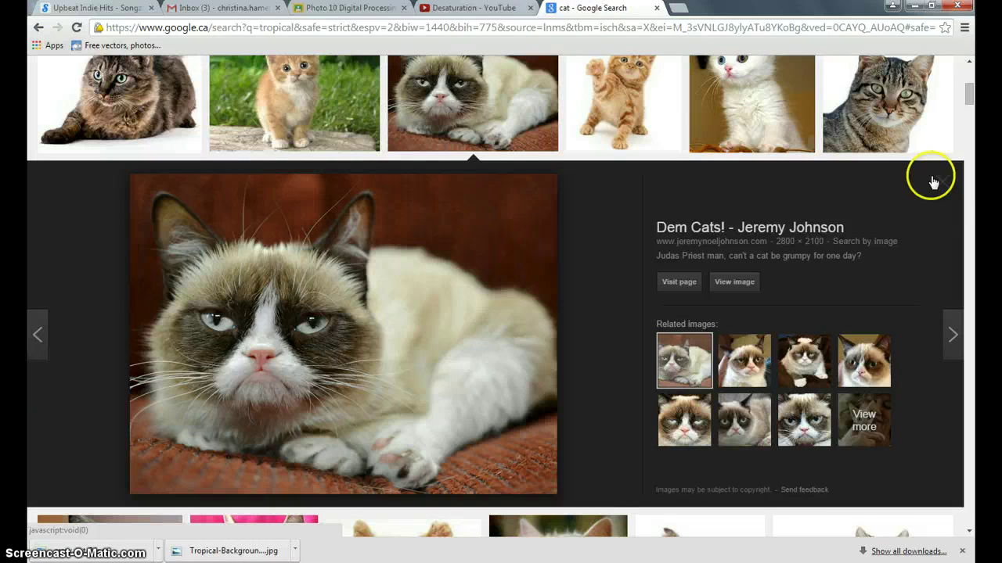
click(943, 181)
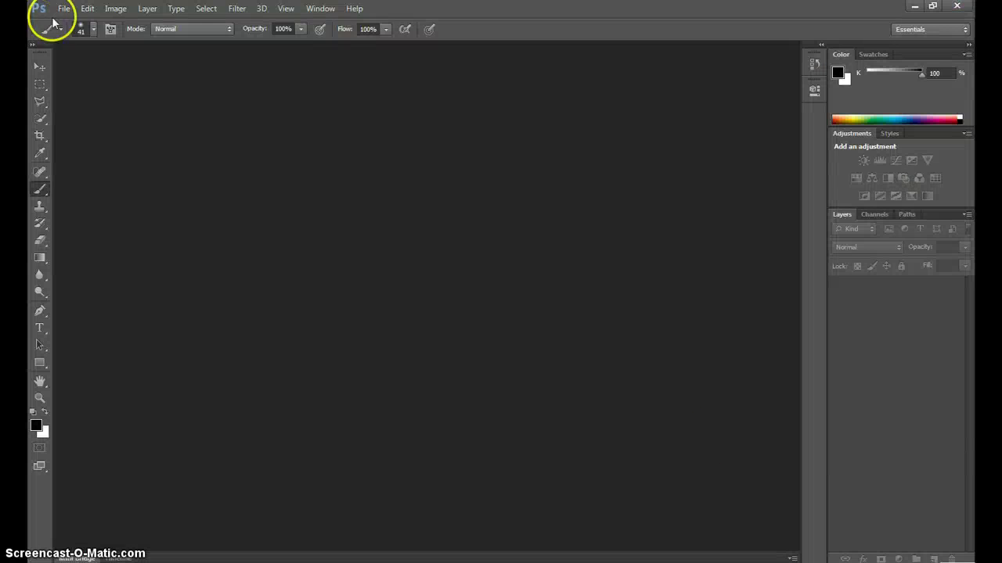
Step: Switch to Photoshop and open Tropical-Background-1.jpg from the "Bunny on the moon" folder in F: > - photo 10 > Mod 2 Dig Pro
click(63, 10)
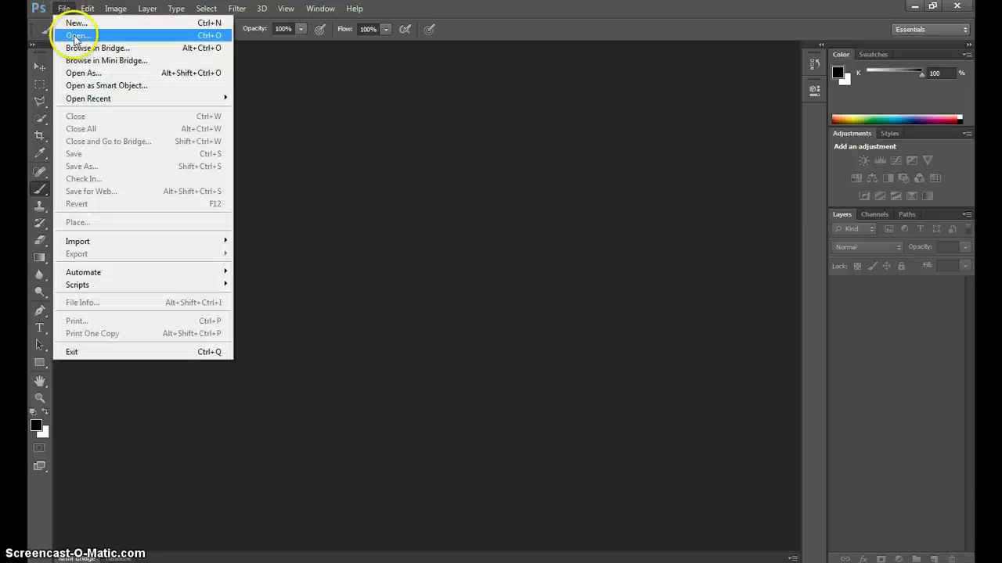
click(72, 36)
click(342, 231)
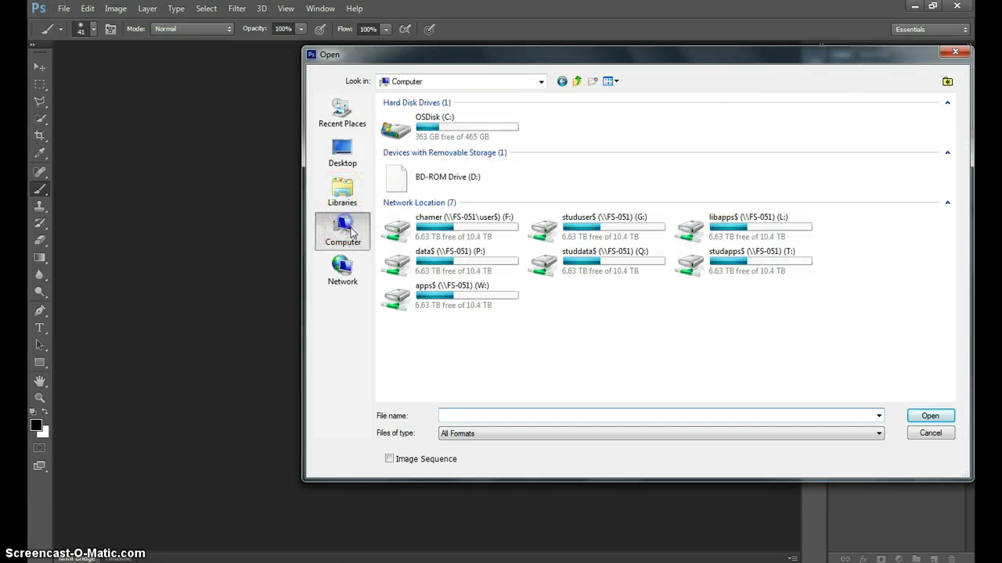
double_click(453, 222)
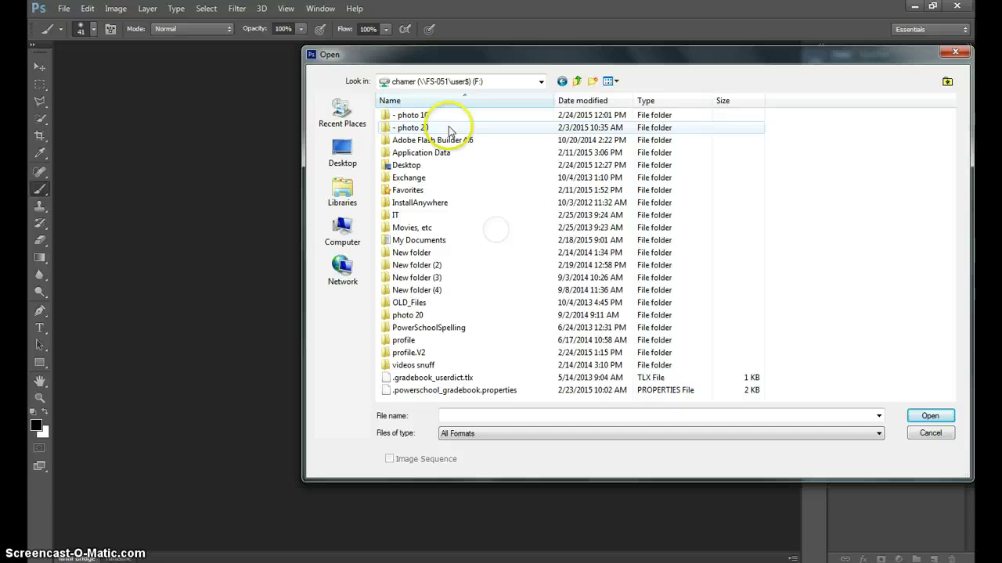
double_click(426, 114)
double_click(441, 129)
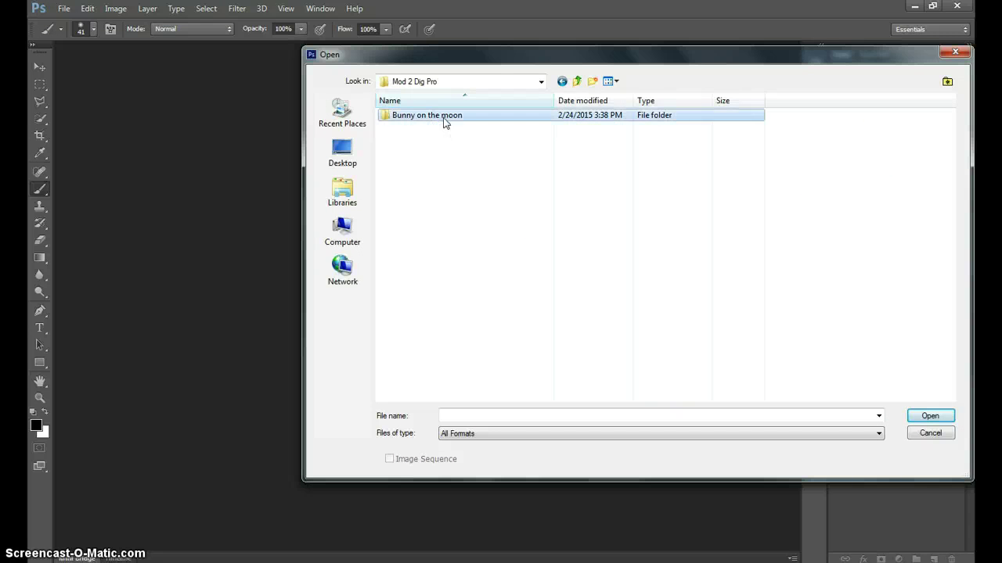
double_click(443, 118)
click(471, 133)
click(928, 417)
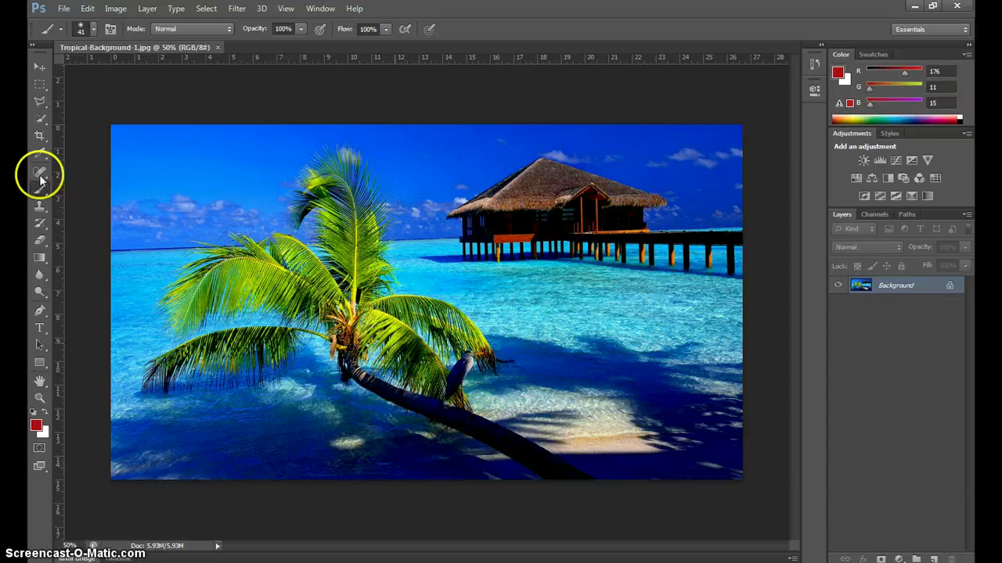
Step: Place crazy_cat_2.jpg onto the tropical background image
click(63, 8)
click(112, 227)
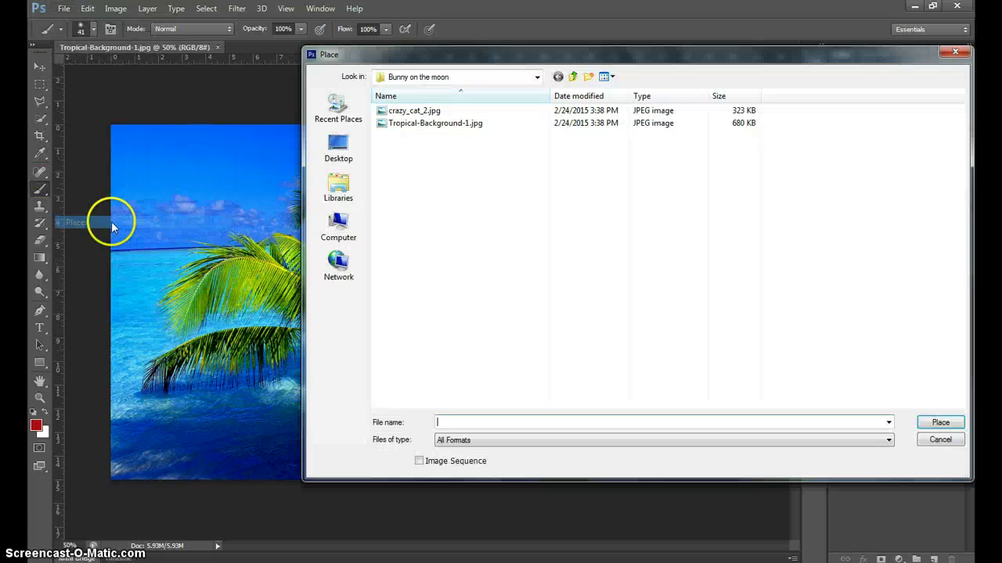
click(391, 111)
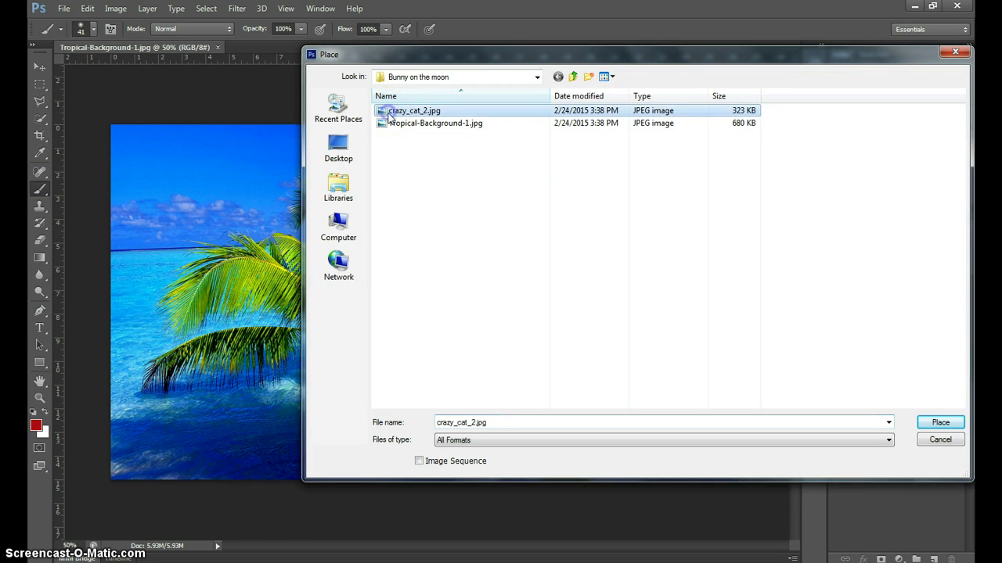
click(953, 425)
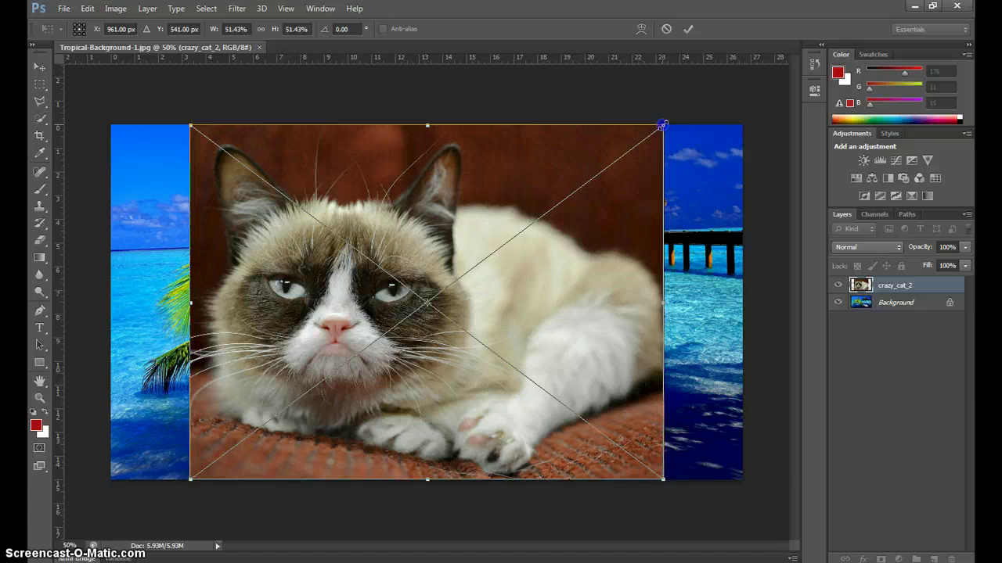
Step: Try scaling the placed cat to about 29% width and 30% height, repositioning it and distorting one corner, and cancel the placement
drag(662, 125, 459, 271)
drag(409, 352, 550, 338)
drag(406, 374, 406, 373)
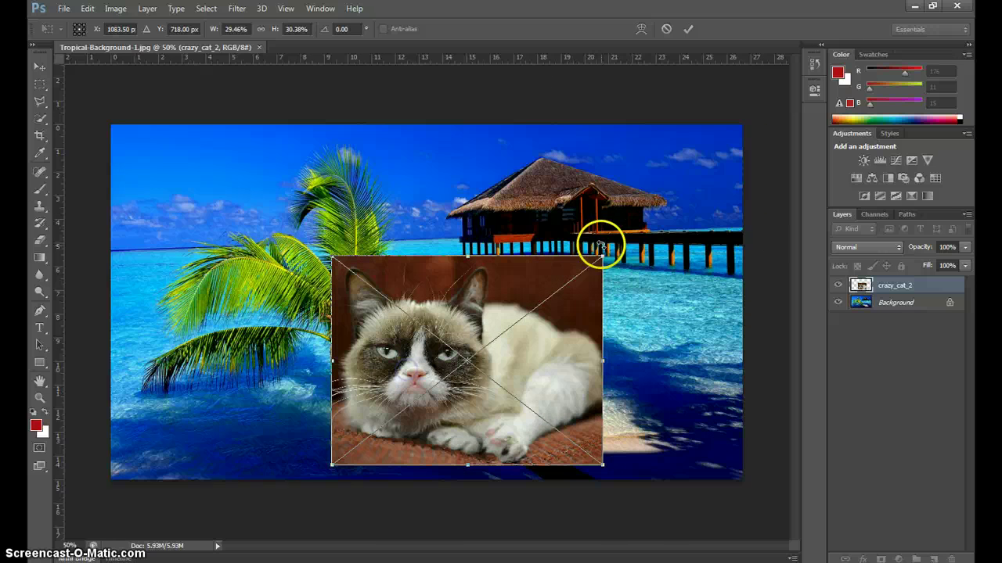
drag(602, 256, 591, 270)
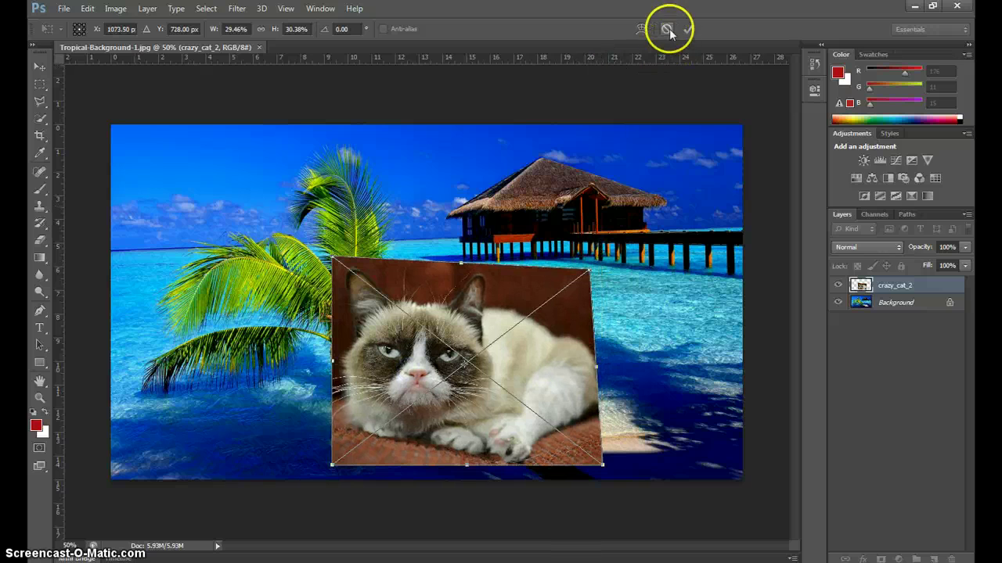
click(667, 29)
Step: Place crazy_cat_2.jpg into the tropical document again from the "Bunny on the moon" folder
click(64, 9)
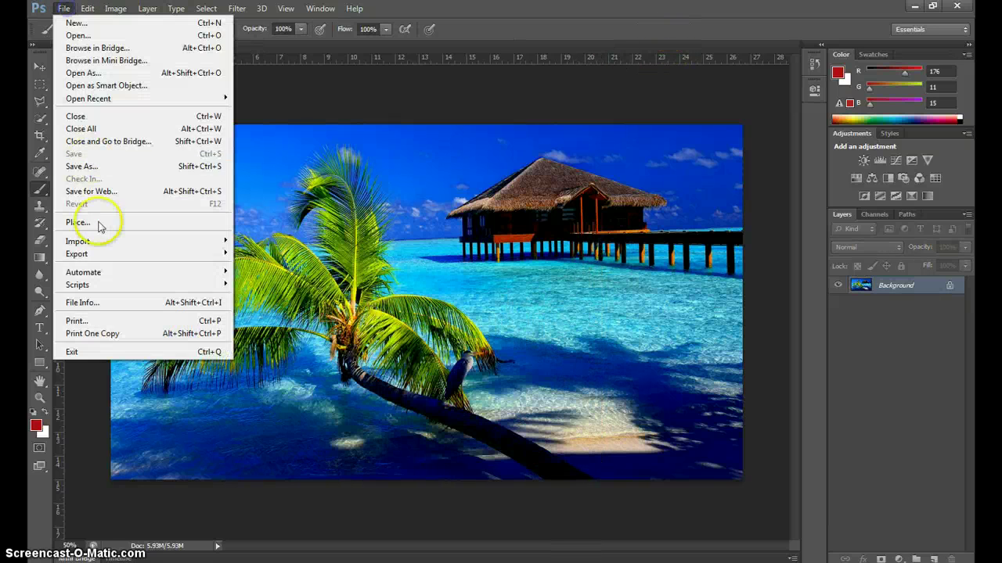
click(98, 222)
click(454, 111)
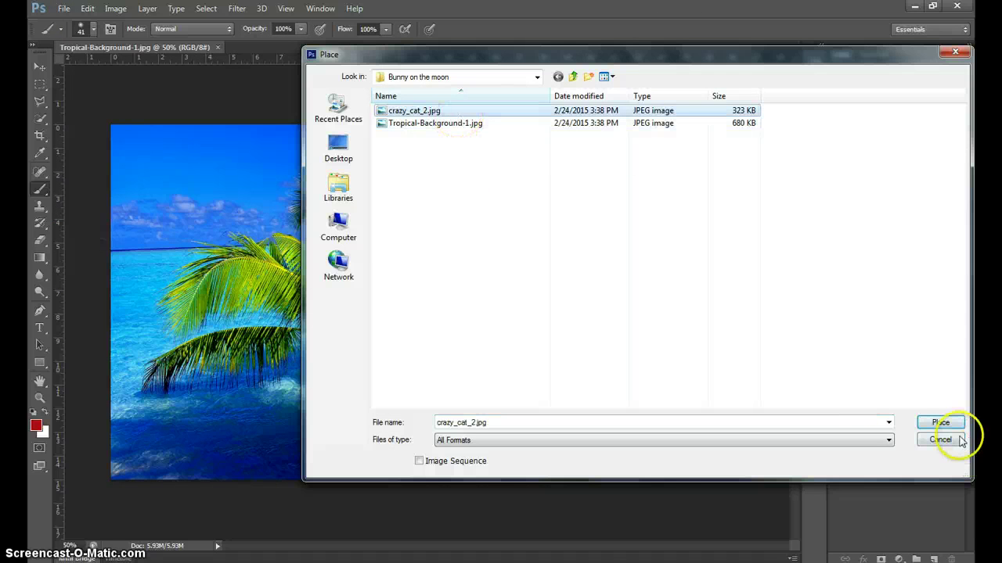
click(940, 423)
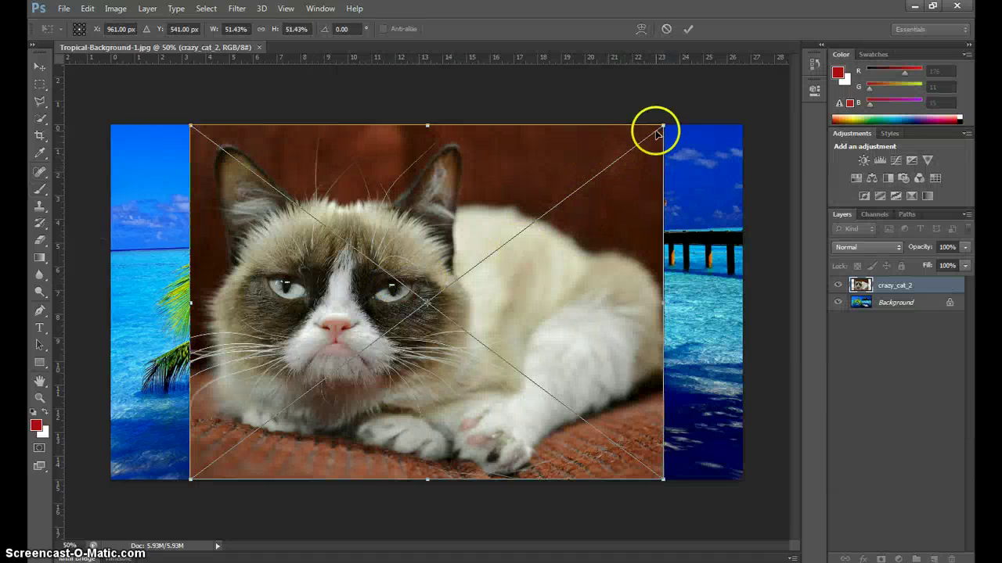
Step: Scale the placed cat proportionally to about 23% from its lower-left corner, commit it and rasterize its layer
drag(662, 125, 404, 320)
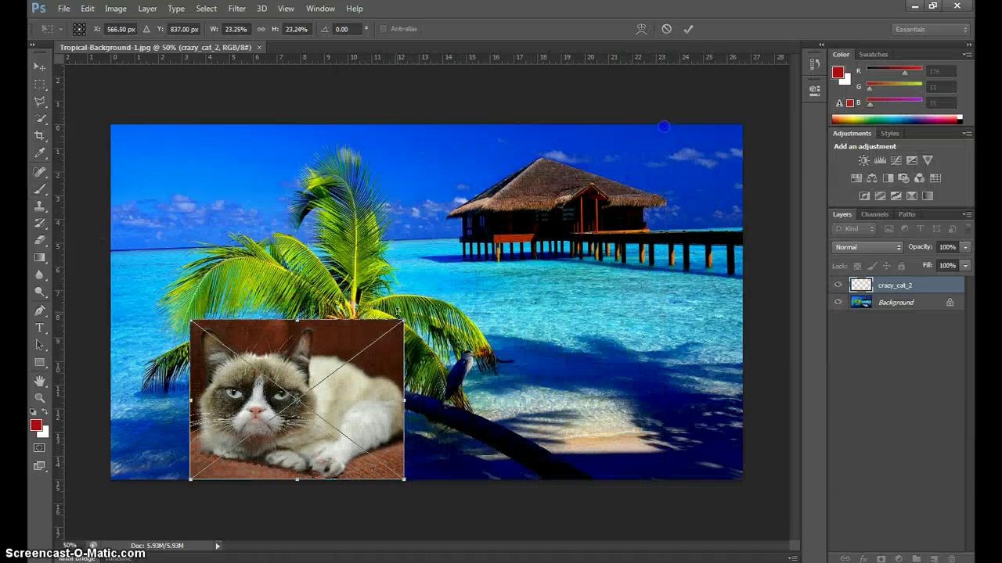
click(688, 30)
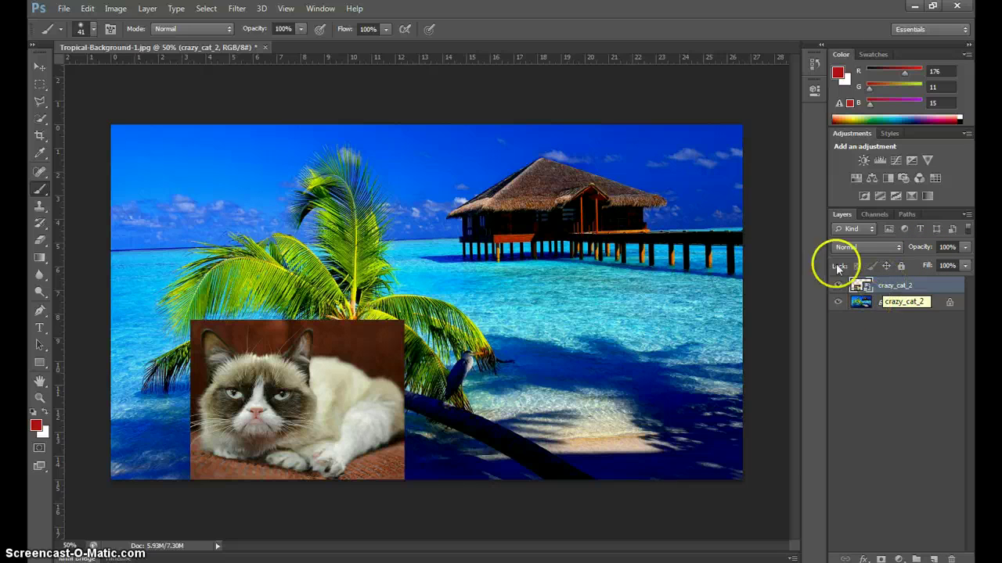
right_click(888, 289)
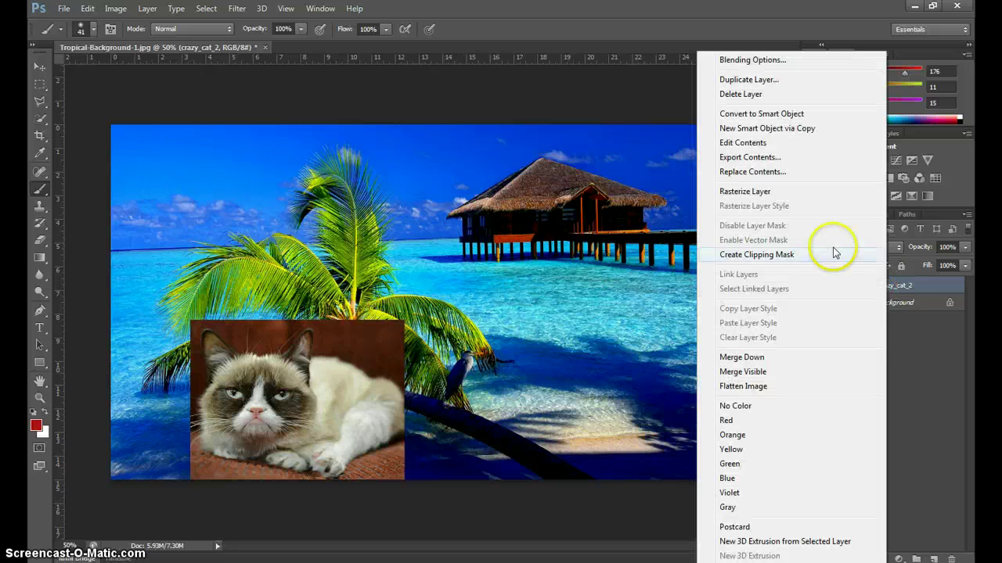
click(755, 191)
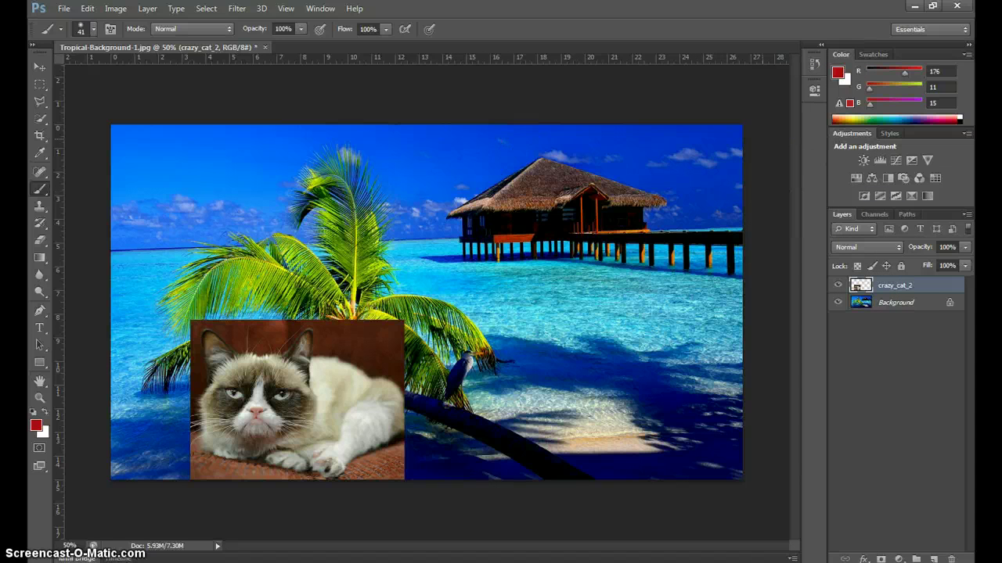
Step: Try selecting the brown backdrop behind the cat with the Quick Selection tool, and clear the selection
click(40, 118)
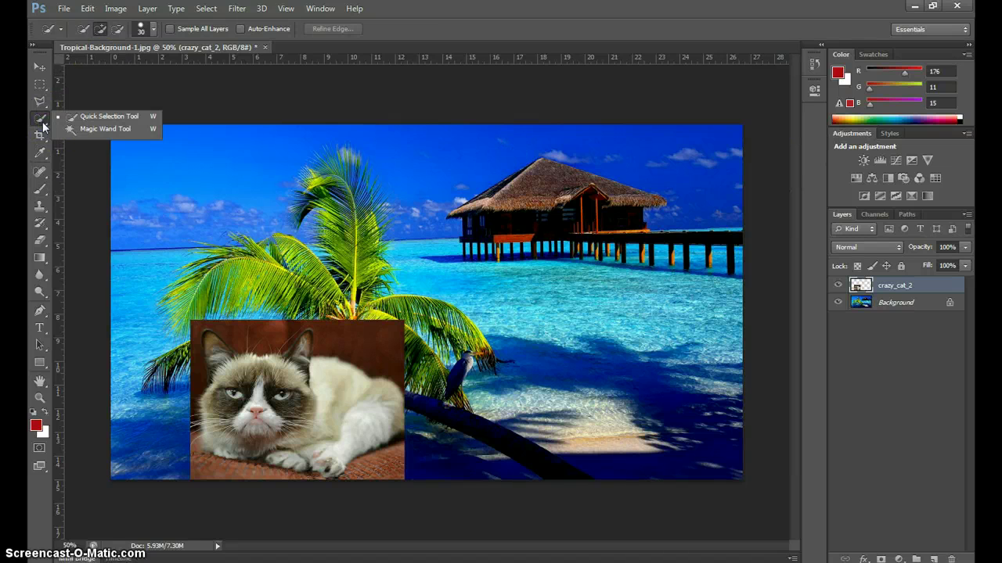
click(129, 117)
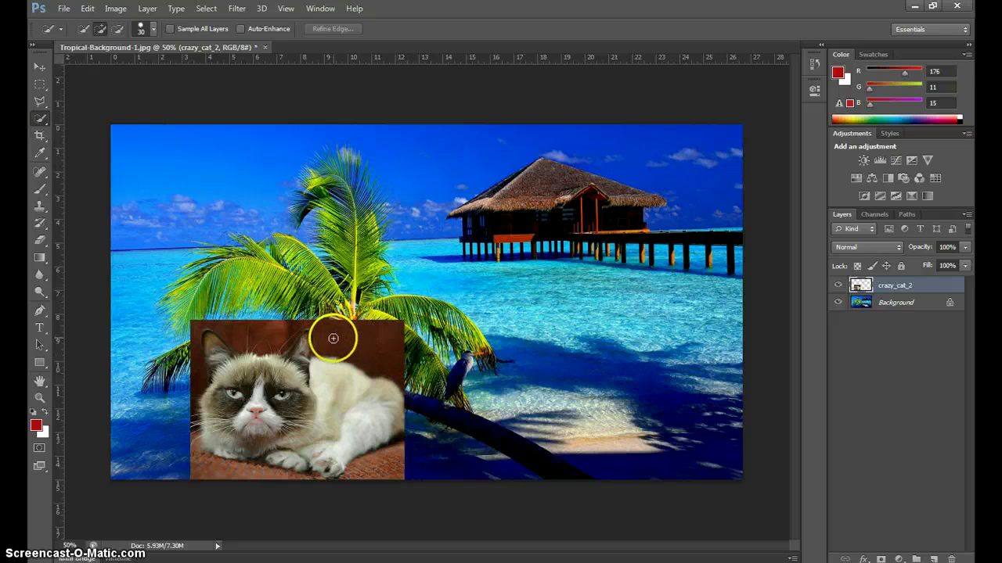
mouse_move(333, 339)
mouse_down()
mouse_move(385, 335)
mouse_move(370, 330)
mouse_move(340, 381)
mouse_move(314, 398)
mouse_move(285, 353)
mouse_move(324, 346)
mouse_move(308, 359)
mouse_move(290, 340)
mouse_move(401, 325)
mouse_up()
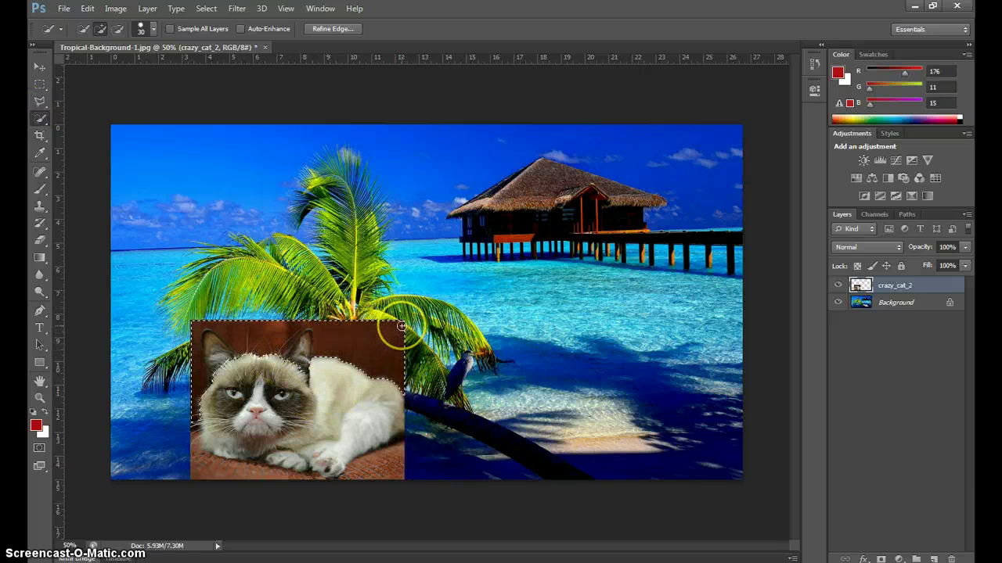
key(ctrl+d)
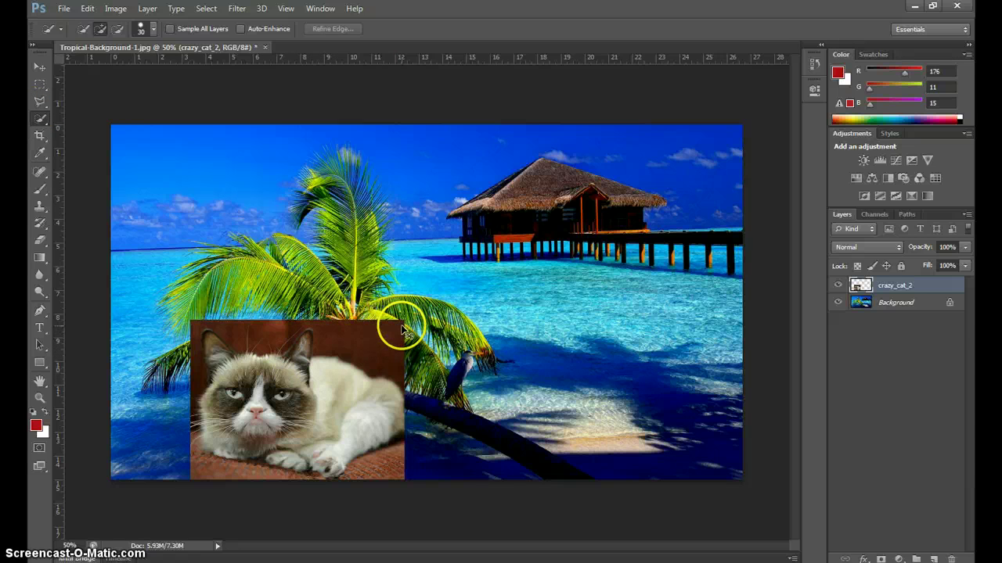
Step: Try selecting the brown backdrop with the Magic Wand at tolerance 50 and at 30, and clear the selection
click(41, 121)
click(102, 129)
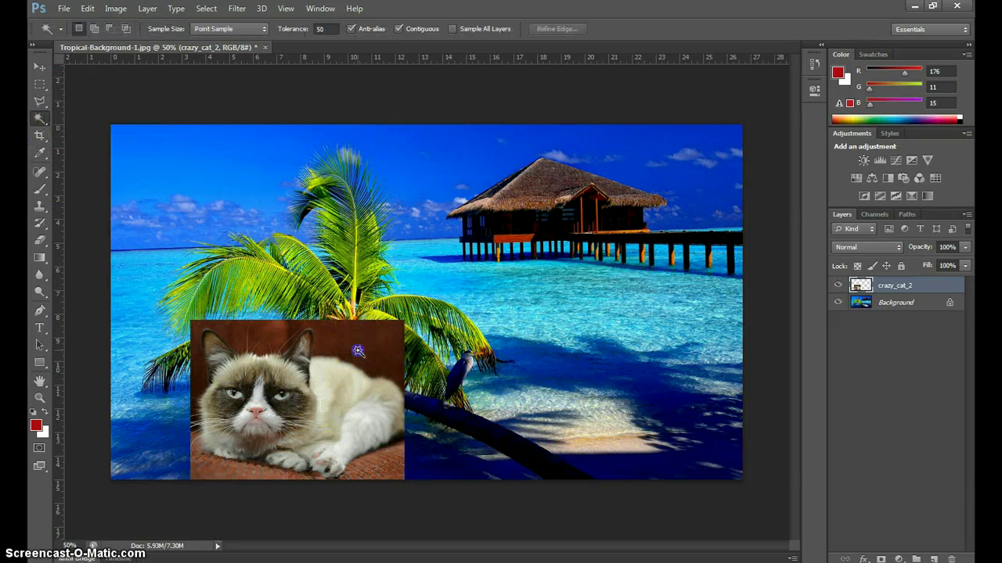
click(266, 345)
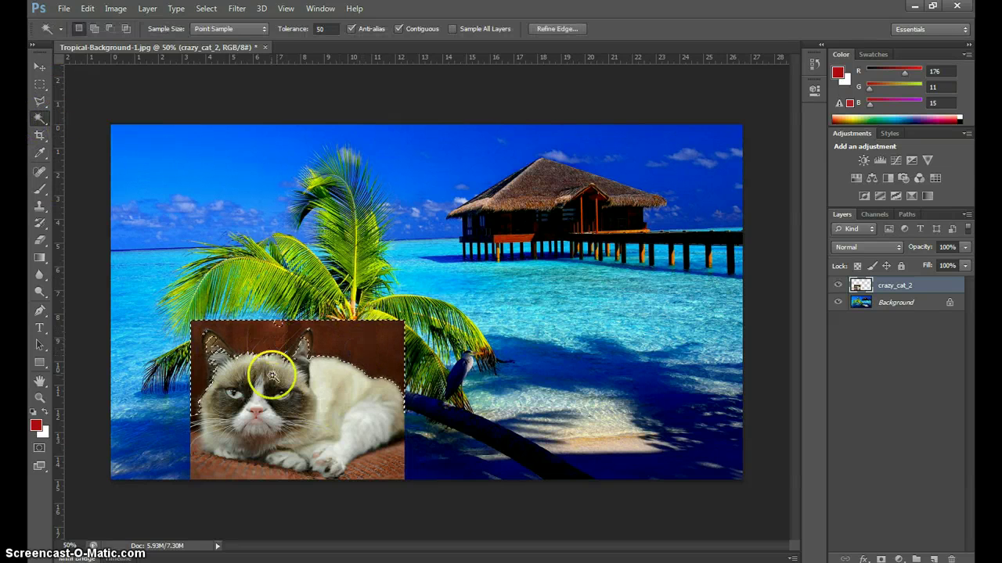
double_click(324, 29)
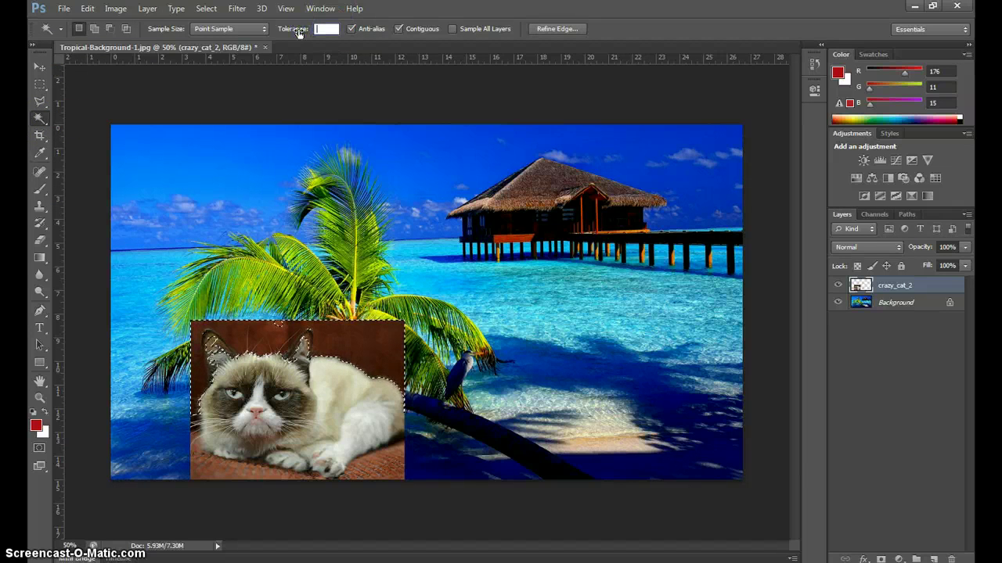
text(30)
click(367, 316)
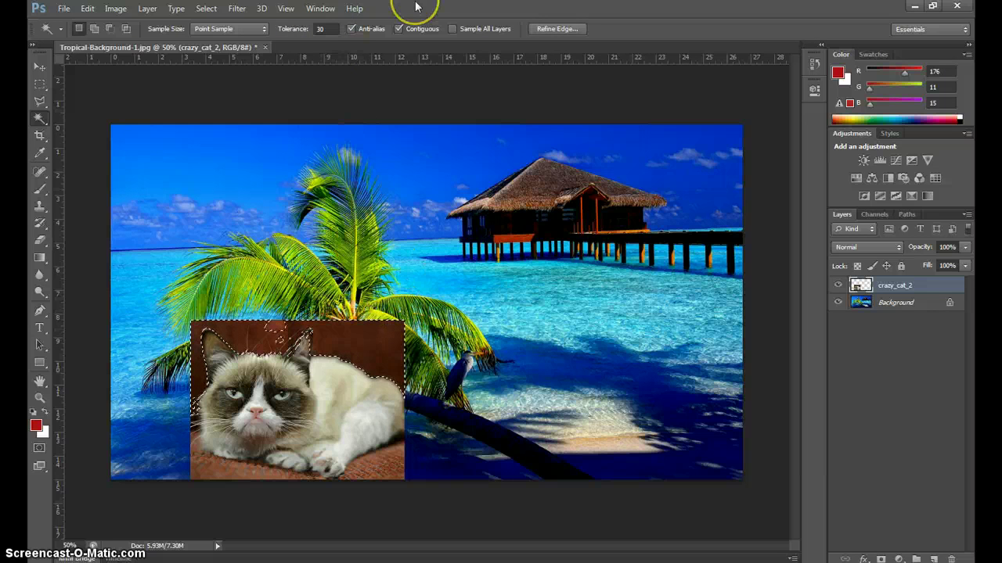
key(ctrl+d)
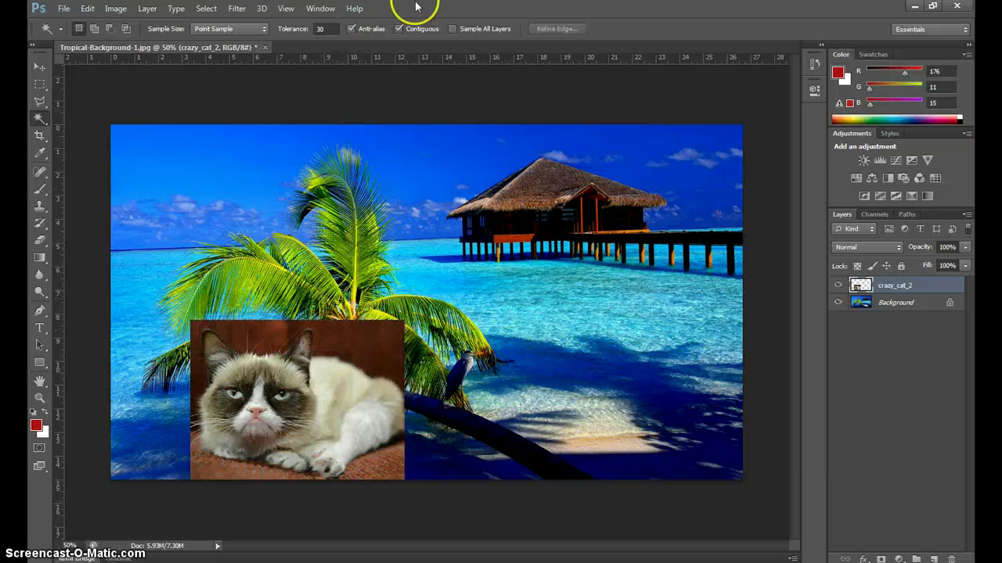
Step: Set the Magic Wand tolerance to 15 and delete the brown backdrop above the cat's back and around its ears
click(319, 28)
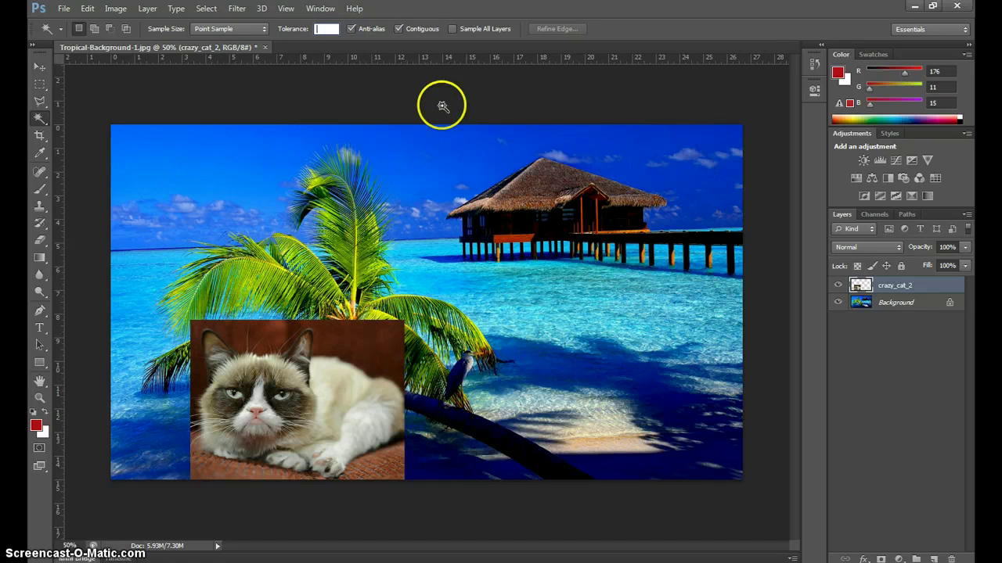
text(15)
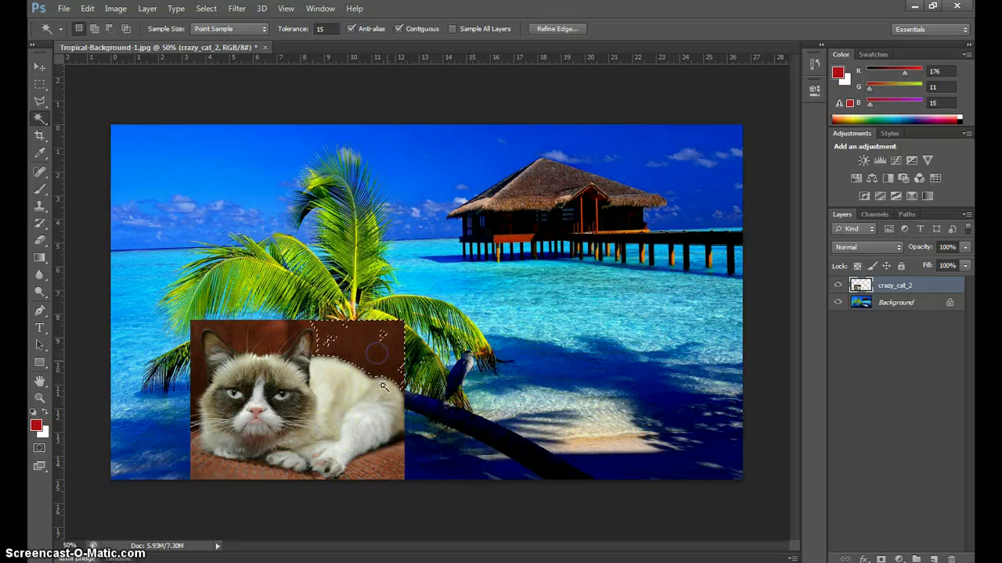
key(Delete)
click(349, 349)
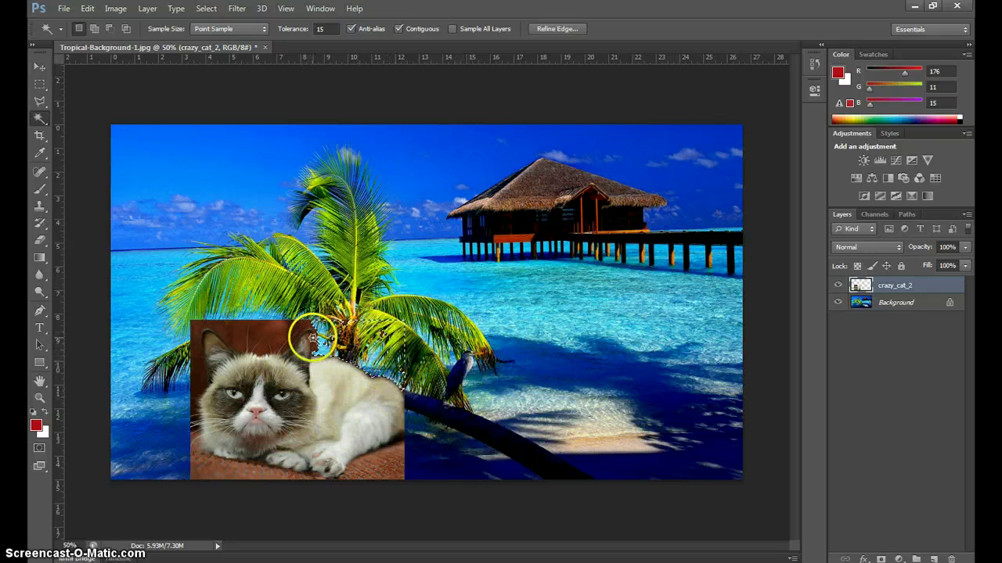
click(319, 351)
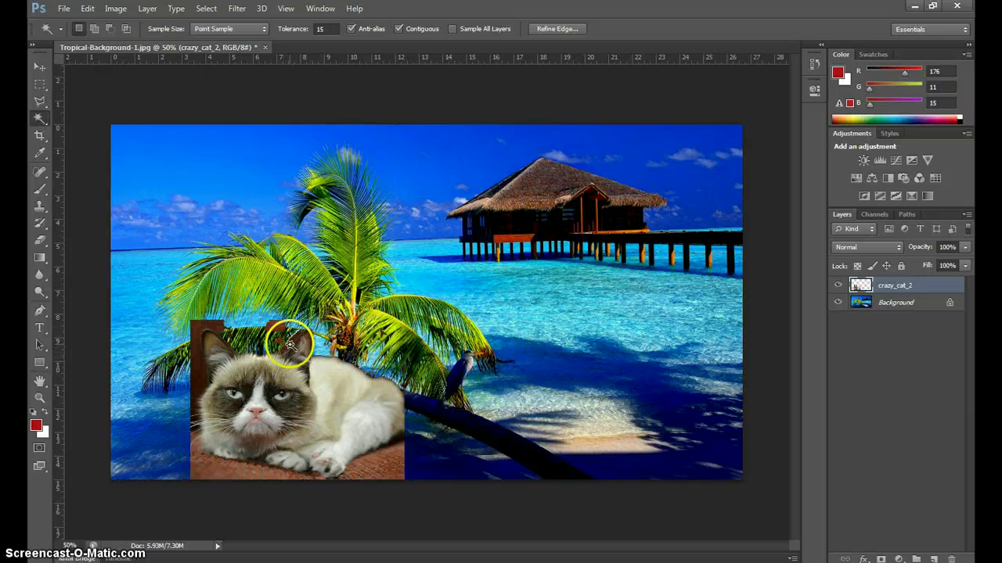
key(Delete)
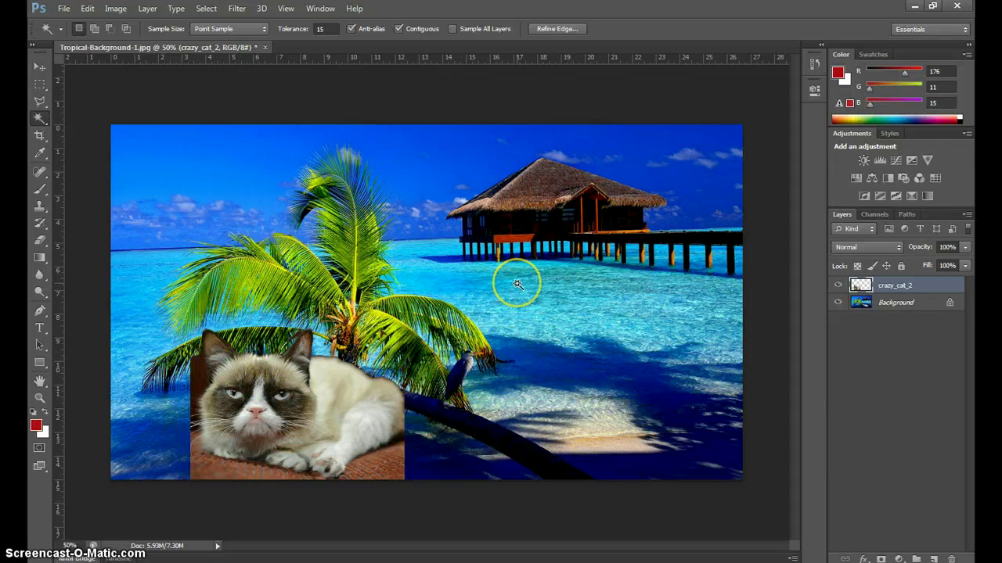
Step: Delete the leftover brown specks over the palm fronds behind the cat's back using rectangular marquee selections
key(ctrl+plus)
key(ctrl+plus)
key(ctrl+plus)
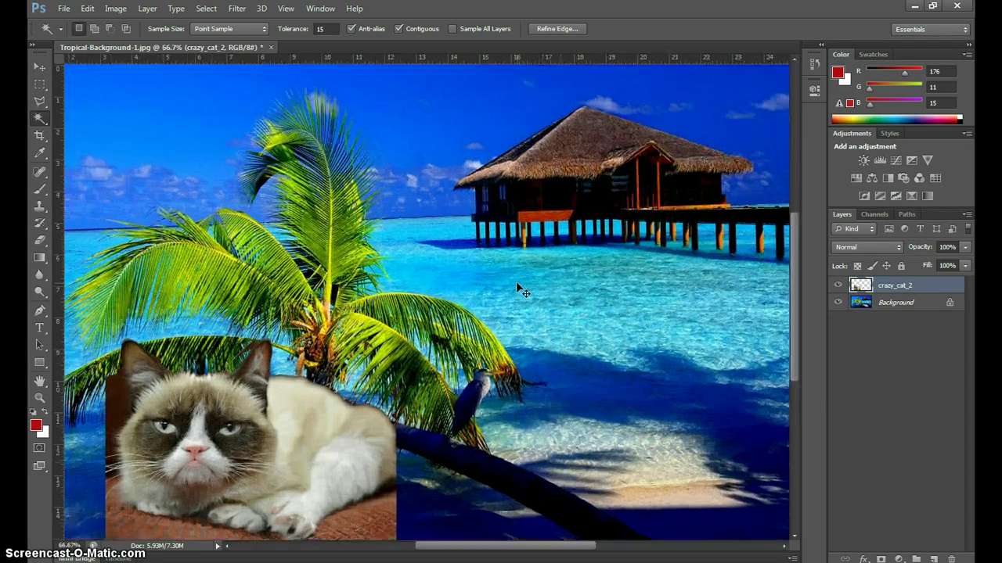
scroll(489, 279, down, 3)
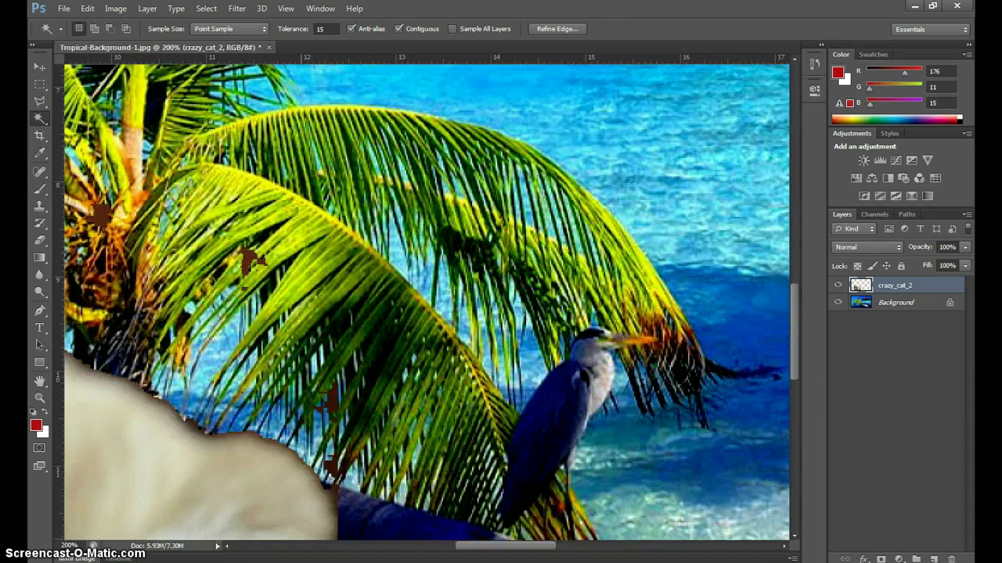
click(40, 240)
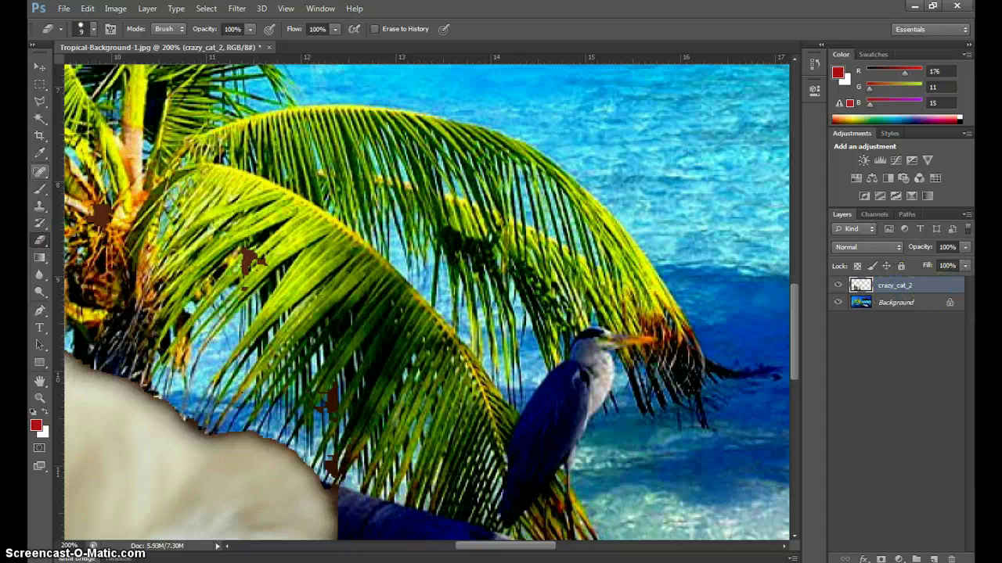
click(40, 83)
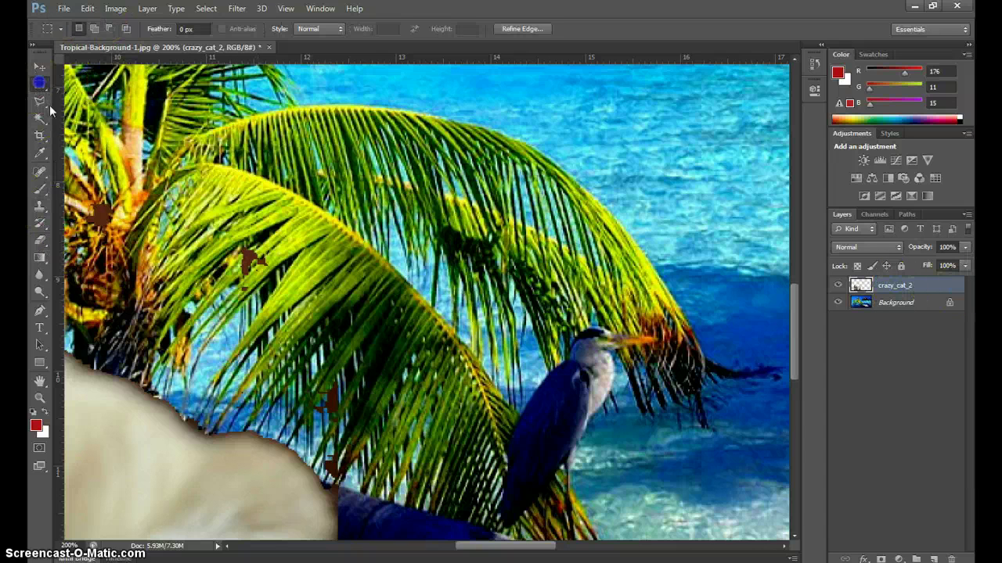
drag(221, 224, 297, 316)
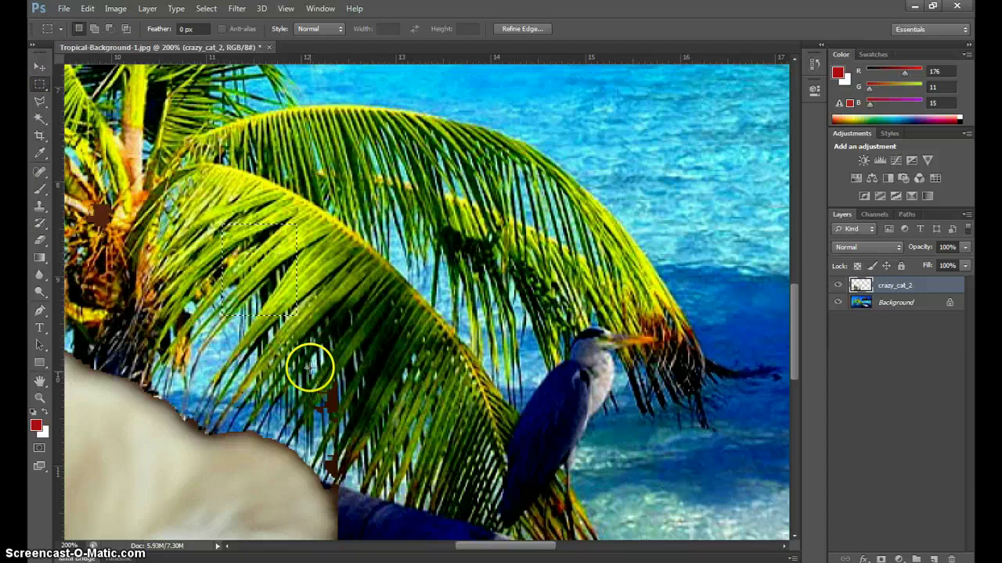
drag(302, 373, 365, 435)
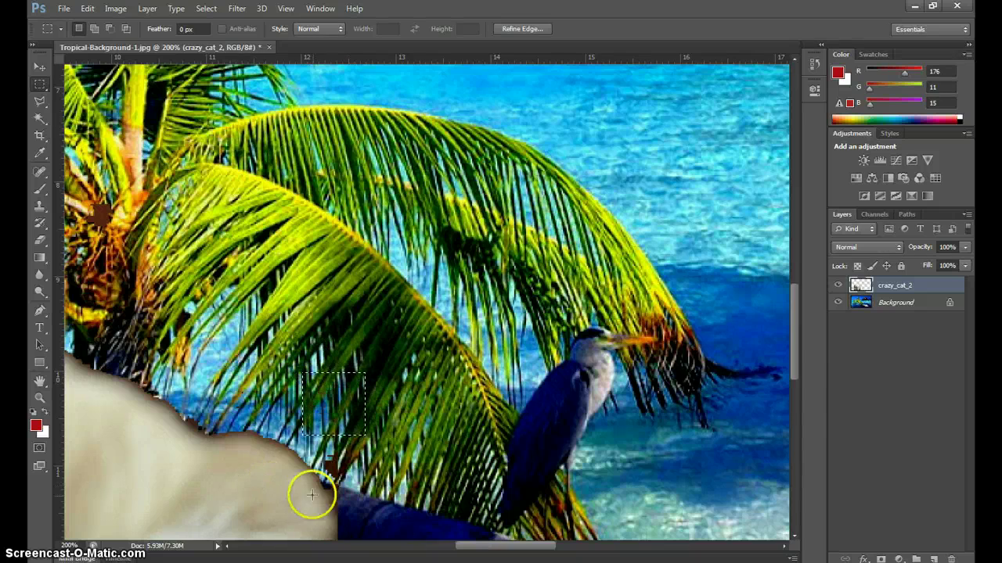
Step: Outline the leftover backdrop above the cat's head between its ears with the Polygonal Lasso, delete it and deselect
drag(483, 545, 401, 545)
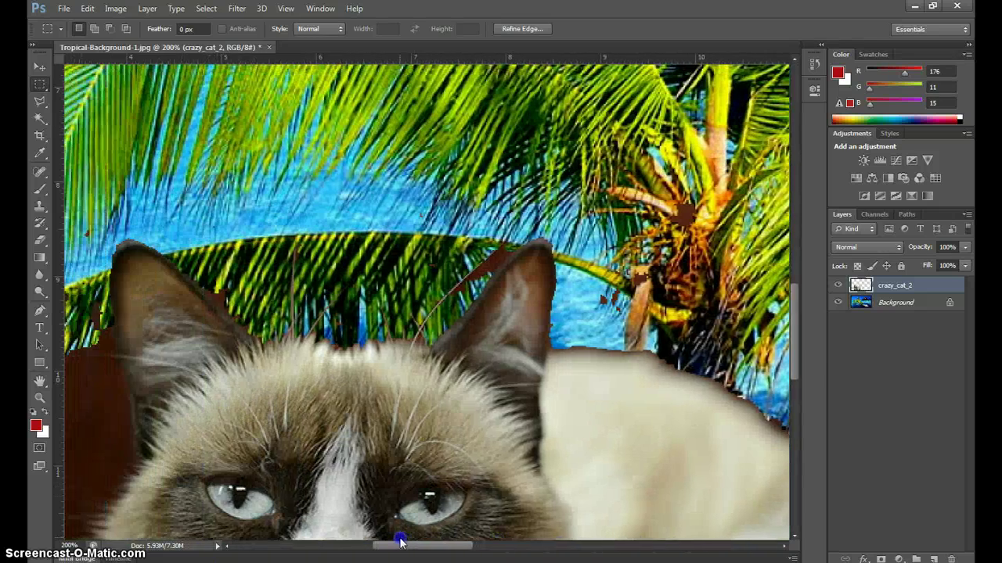
click(37, 103)
click(38, 104)
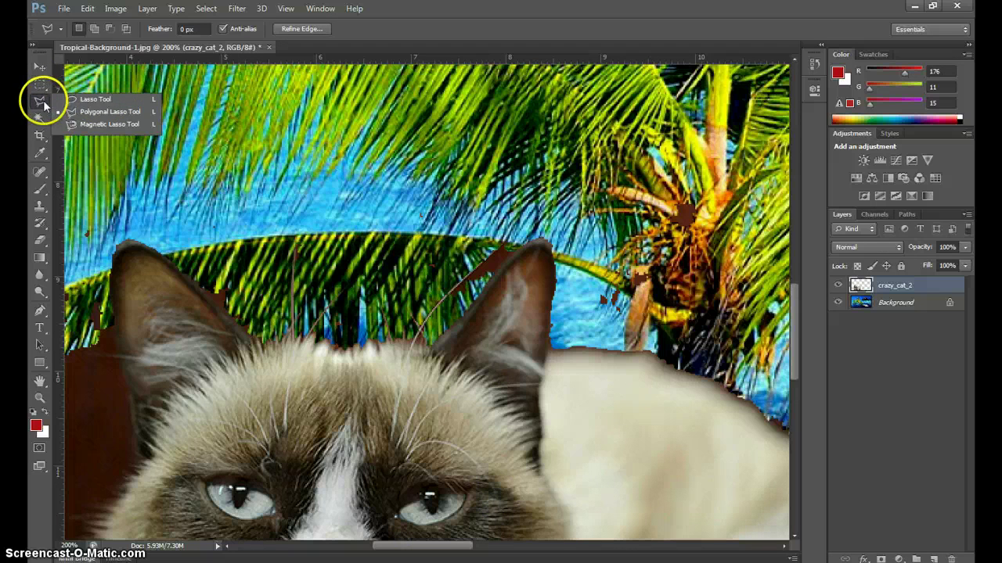
click(114, 112)
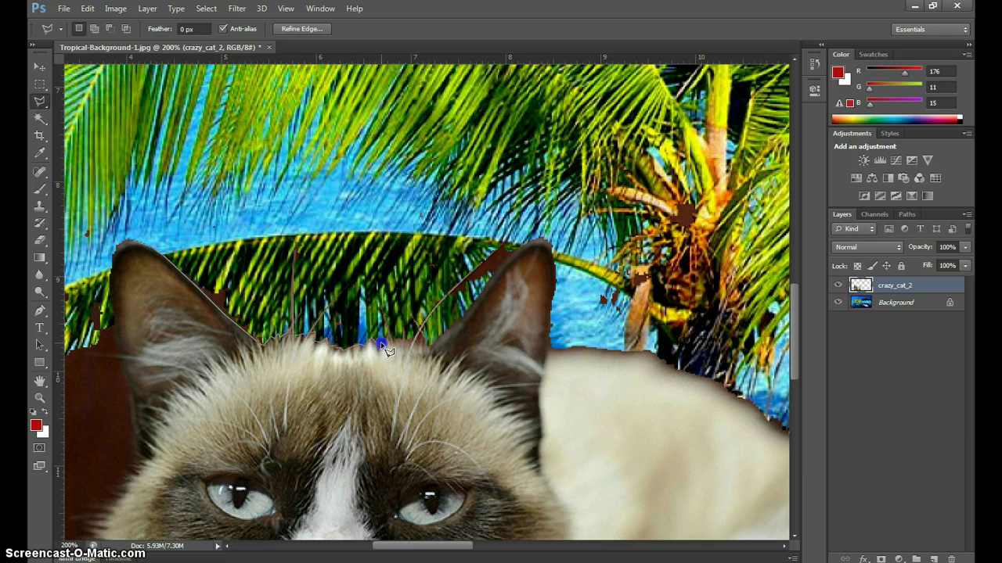
click(424, 323)
double_click(147, 207)
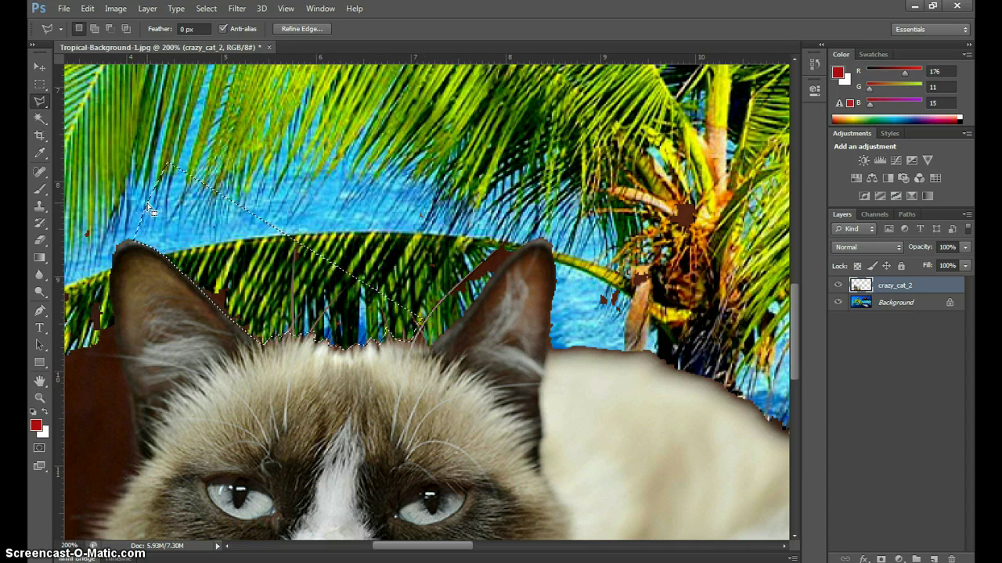
key(ctrl+d)
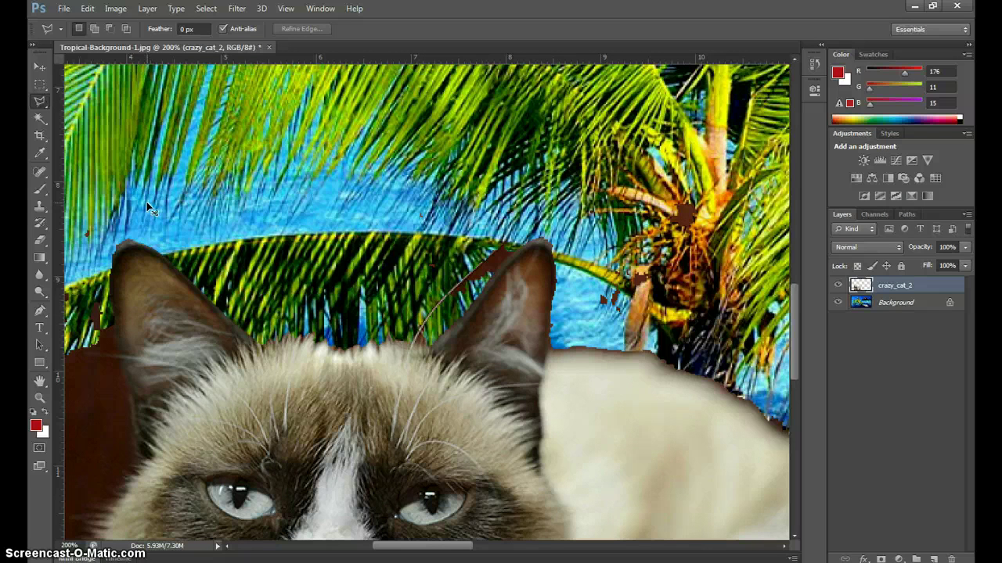
Step: Use the Magic Wand to delete the brown backdrop beside the cat's face and a patch of the reddish cushion below its chin
key(ctrl+0)
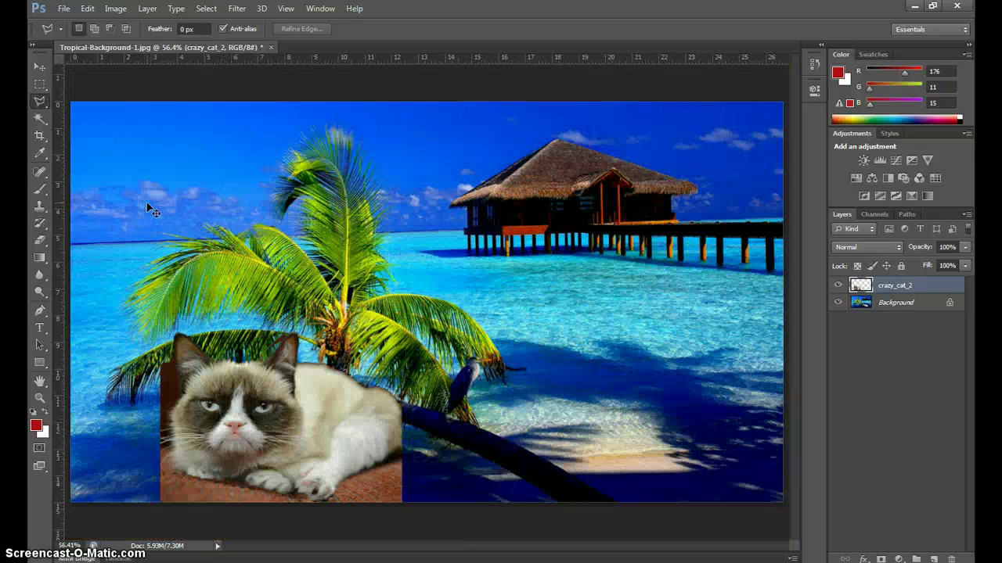
click(40, 118)
click(176, 445)
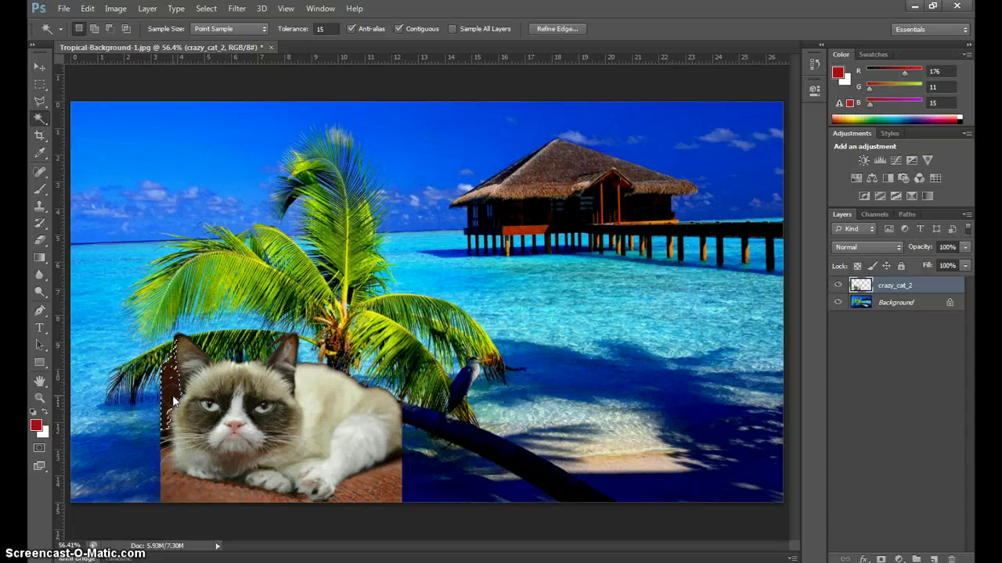
key(Delete)
click(154, 462)
click(179, 434)
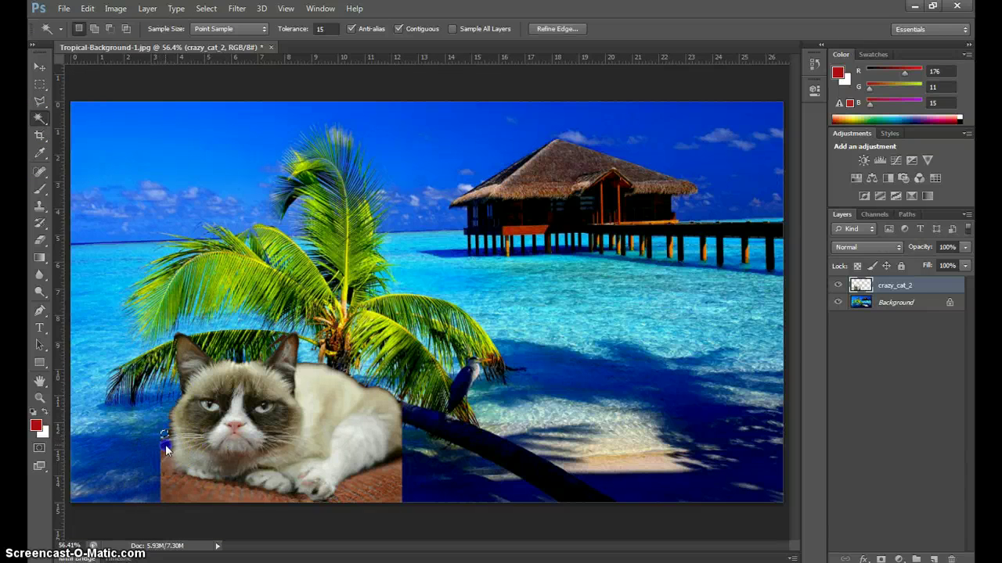
click(258, 349)
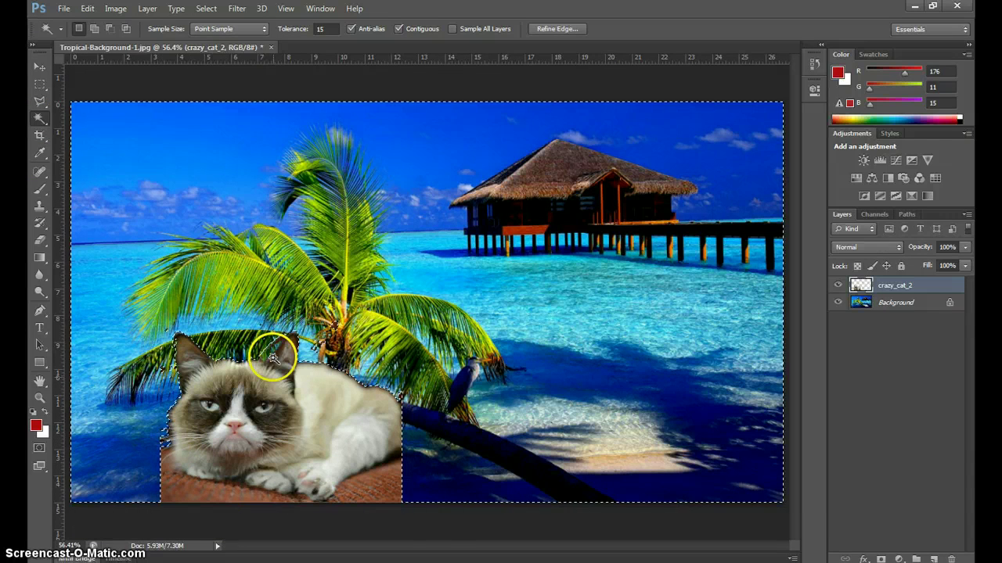
click(185, 484)
key(Delete)
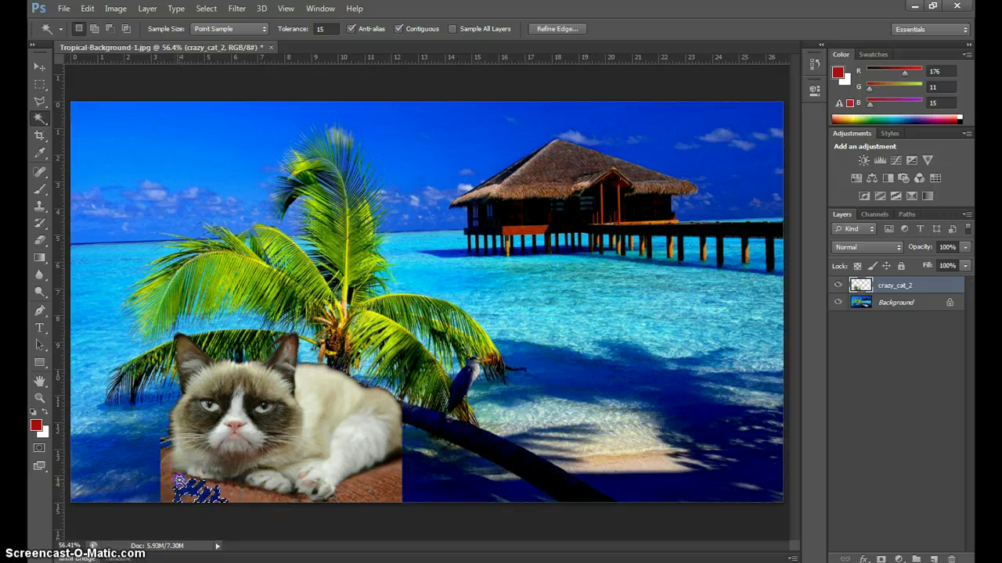
Step: Erase the brown specks beside the cat's rump, above the palm trunk, with the Eraser at 9 px
click(40, 240)
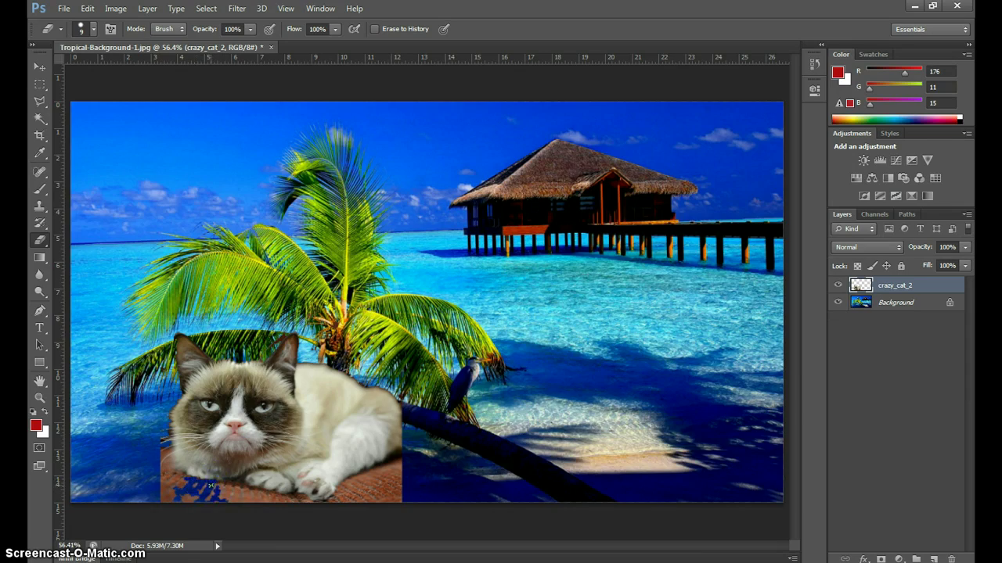
key(ctrl+plus)
key(ctrl+plus)
key(ctrl+plus)
key(ctrl+plus)
key(ctrl+plus)
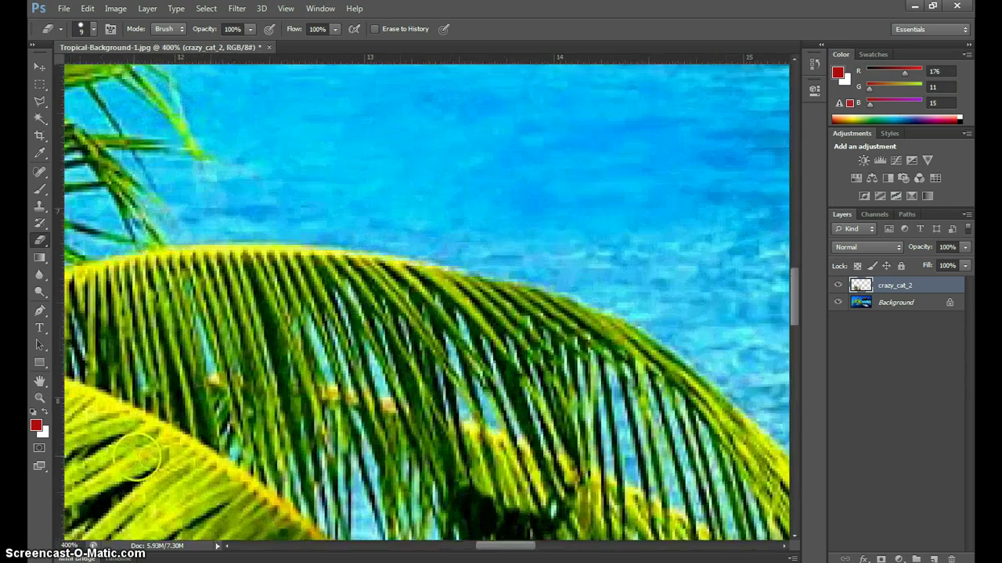
scroll(427, 302, down, 3)
click(814, 90)
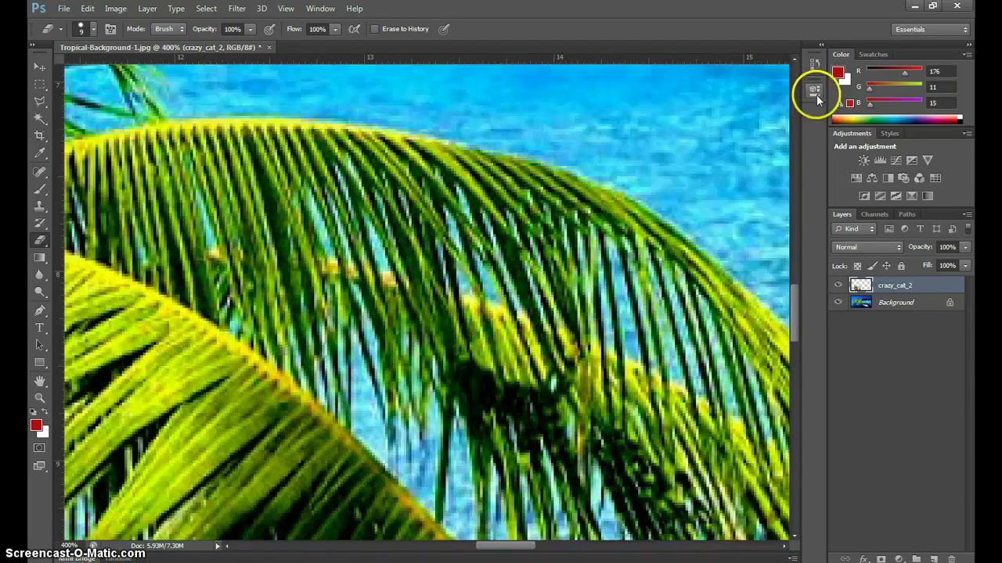
scroll(333, 302, down, 10)
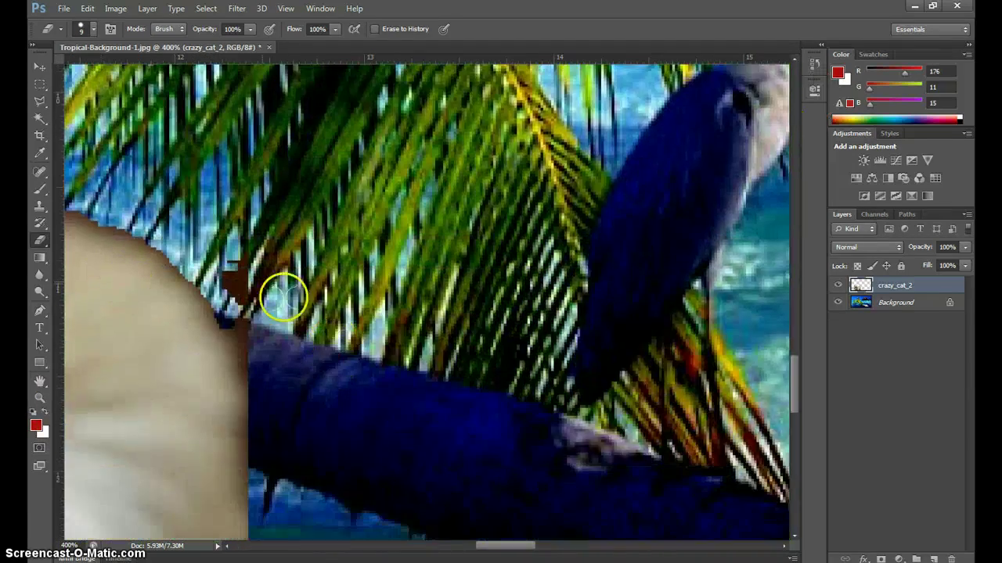
drag(246, 244, 247, 299)
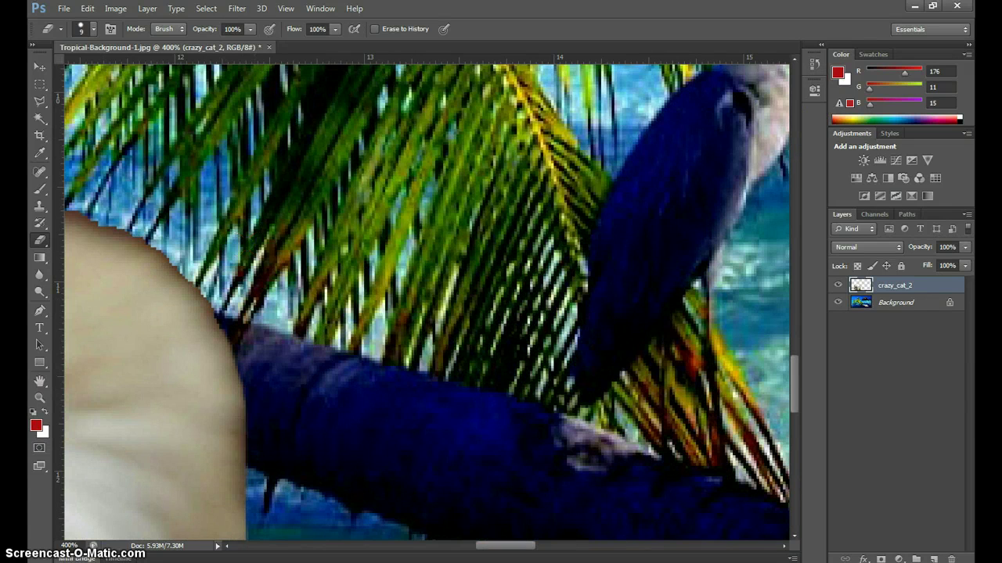
Step: Erase the reddish cushion below and behind the cat's haunch, enlarging the Eraser brush to 30 px
scroll(292, 469, down, 10)
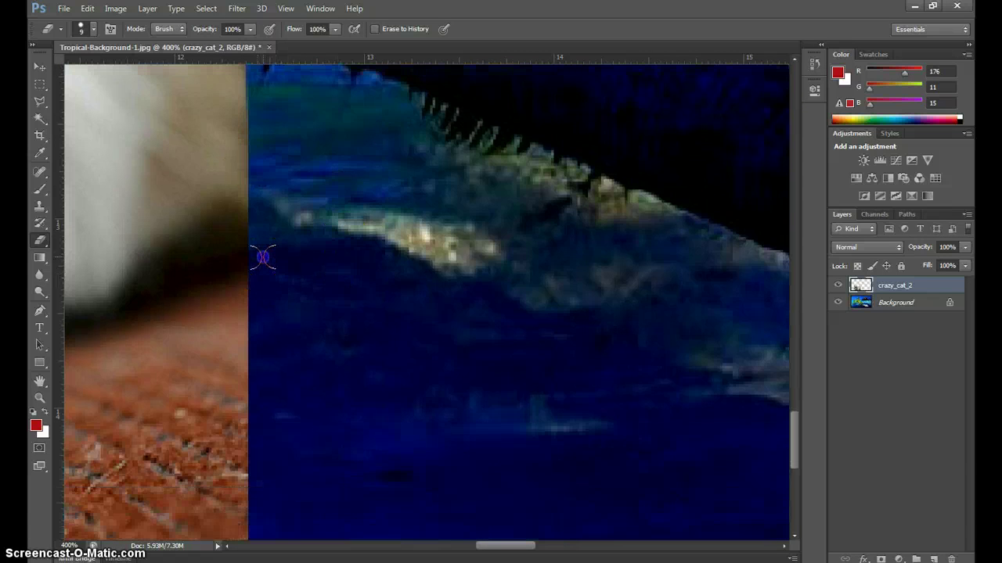
mouse_move(263, 257)
mouse_down()
mouse_move(234, 294)
mouse_move(241, 345)
mouse_move(124, 387)
mouse_up()
key(bracketright)
key(bracketright)
key(bracketright)
mouse_move(249, 315)
mouse_down()
mouse_move(249, 463)
mouse_move(242, 403)
mouse_up()
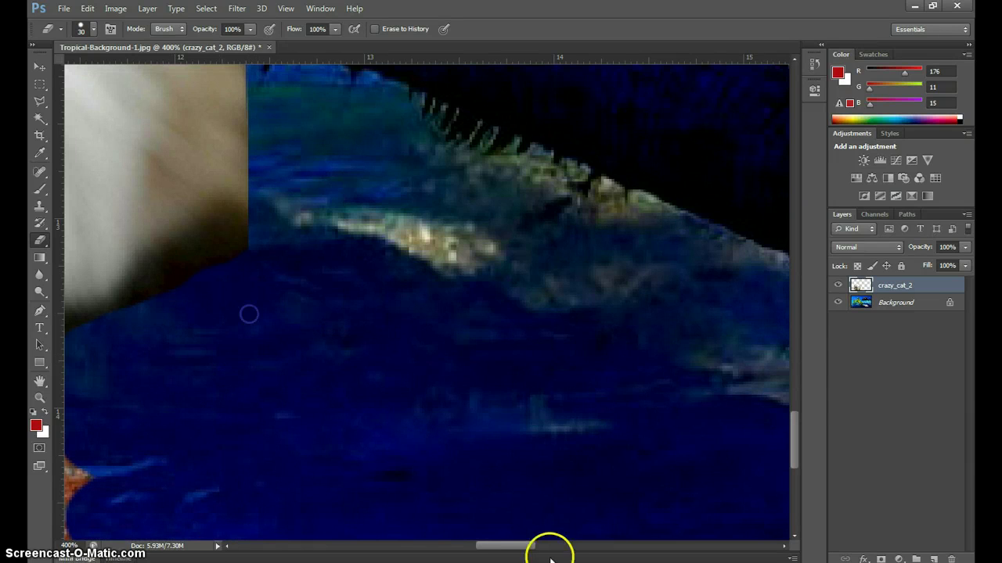
Step: Erase the cushion along the underside of the cat's hind leg and beside its hind paw
drag(514, 549, 448, 551)
scroll(678, 398, down, 3)
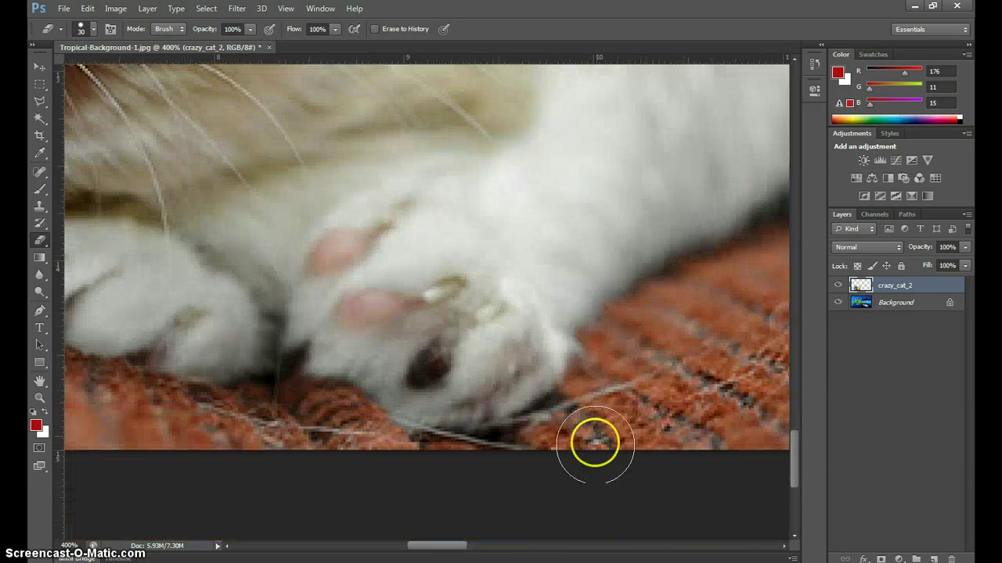
mouse_move(589, 410)
mouse_down()
mouse_move(636, 327)
mouse_move(751, 258)
mouse_up()
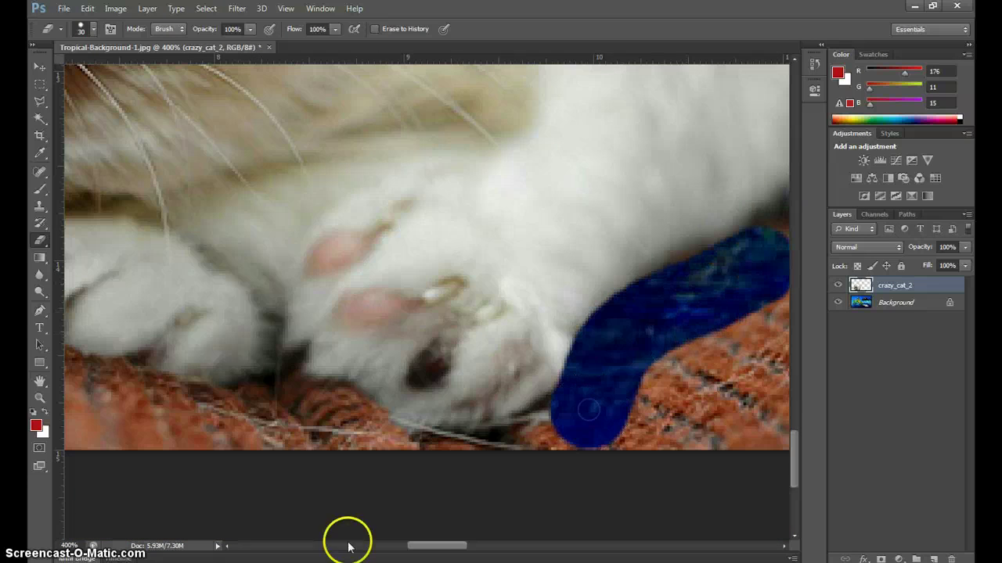
mouse_move(425, 545)
mouse_down()
mouse_move(506, 546)
mouse_move(443, 545)
mouse_up()
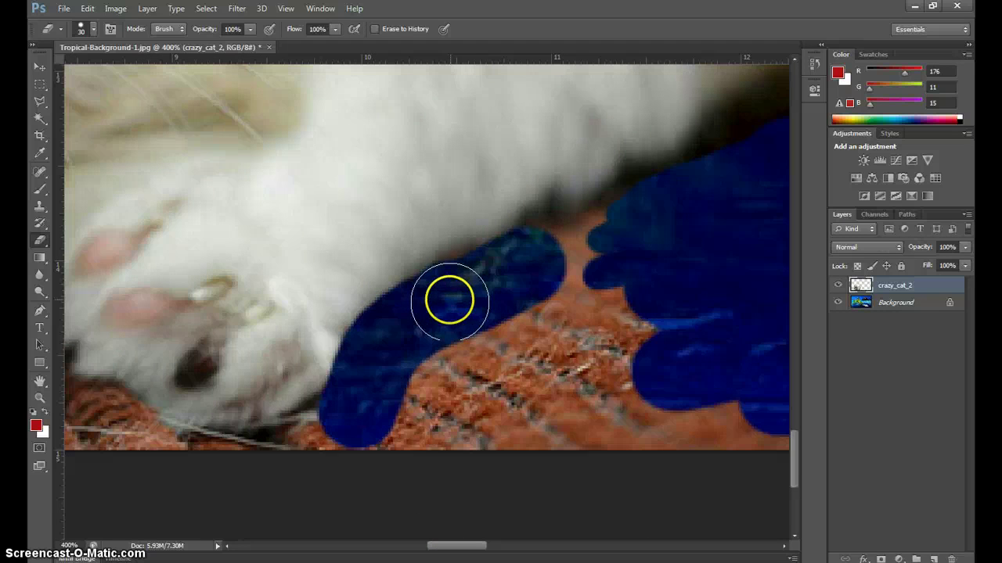
mouse_move(450, 300)
mouse_down()
mouse_move(575, 252)
mouse_move(641, 323)
mouse_up()
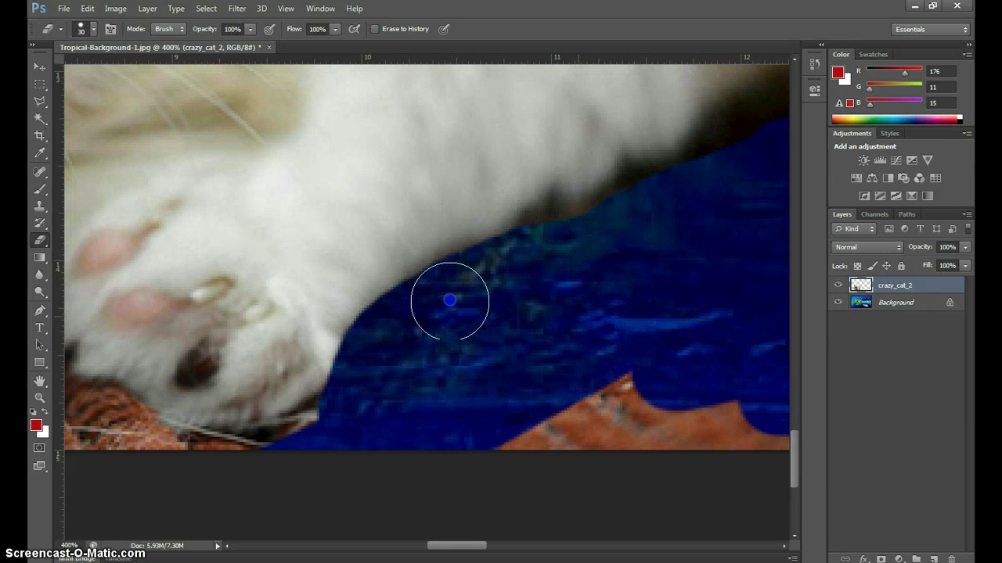
Step: Erase the cushion and stray hairs beneath the cat's hind paw and the adjacent front paw
drag(439, 548, 396, 547)
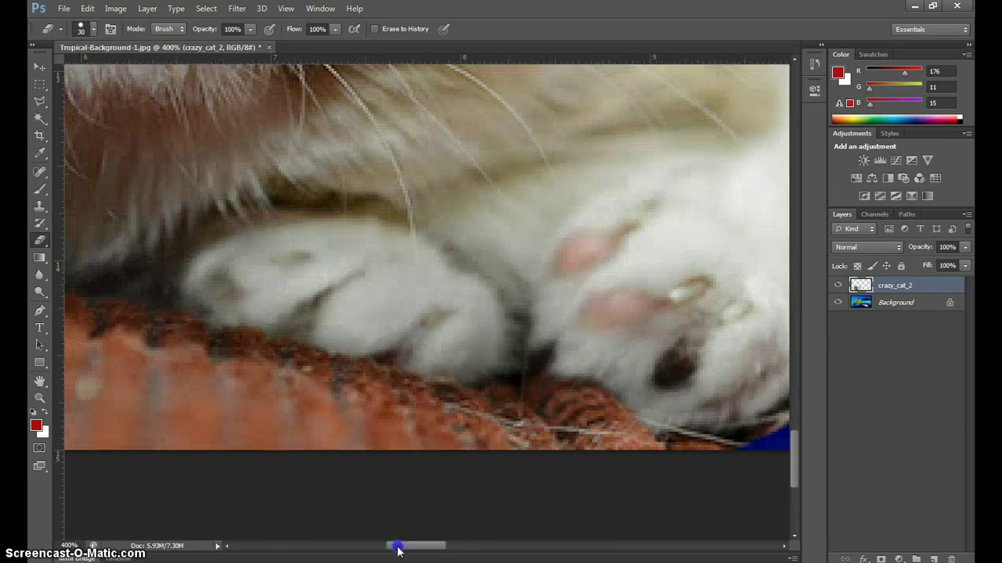
click(409, 410)
click(360, 396)
mouse_move(361, 396)
mouse_down()
mouse_move(420, 420)
mouse_move(549, 414)
mouse_move(643, 453)
mouse_up()
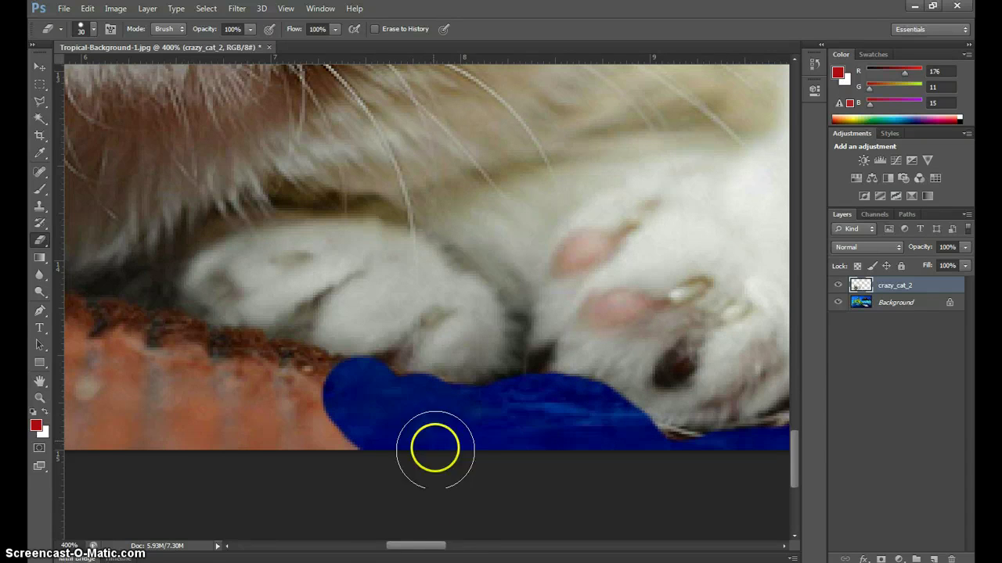
drag(431, 544, 458, 509)
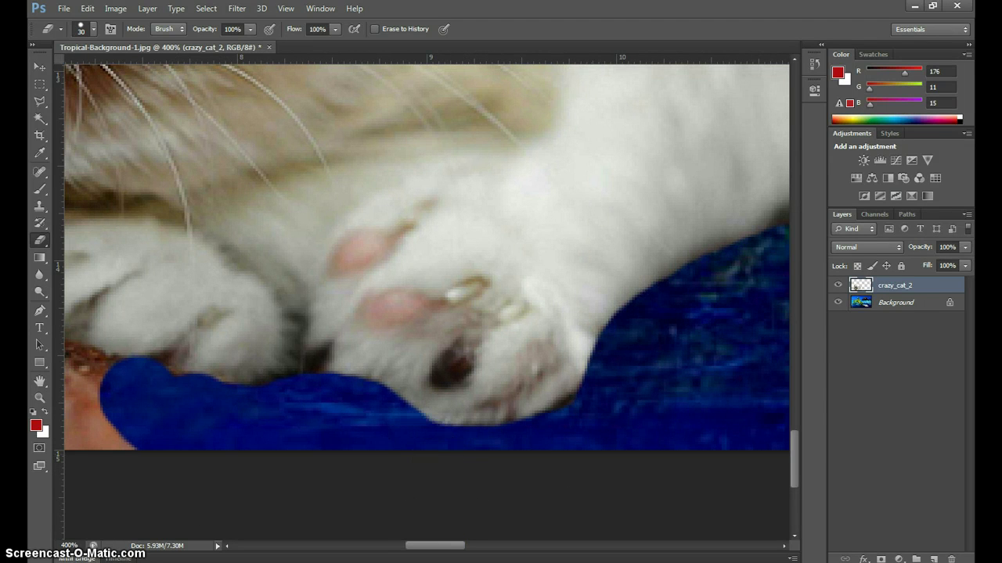
Step: Erase the remaining cushion and its leftover patches beneath the cat's front paw, chest and chin
drag(425, 543, 380, 548)
click(694, 445)
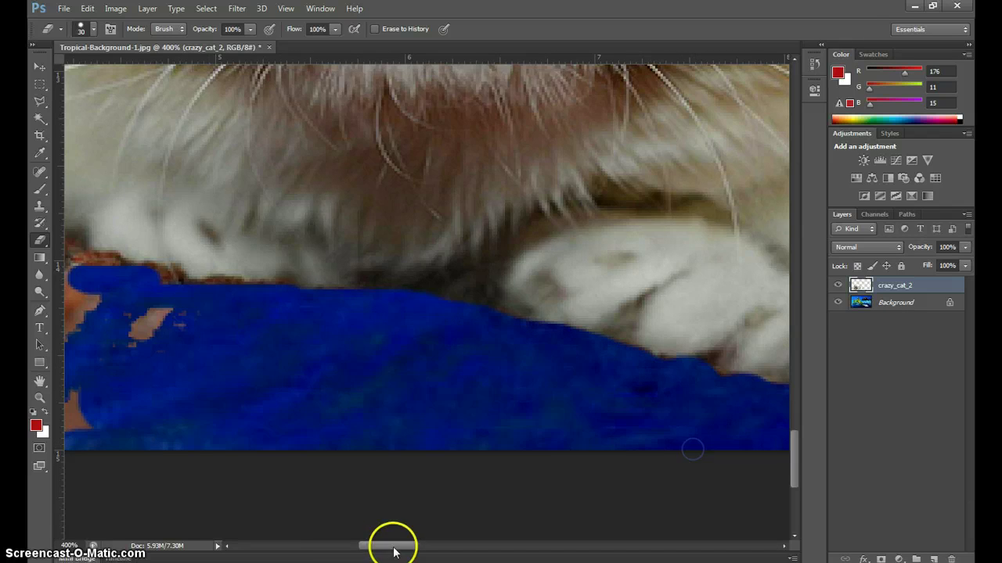
mouse_move(394, 552)
mouse_down()
mouse_move(284, 548)
mouse_move(376, 550)
mouse_up()
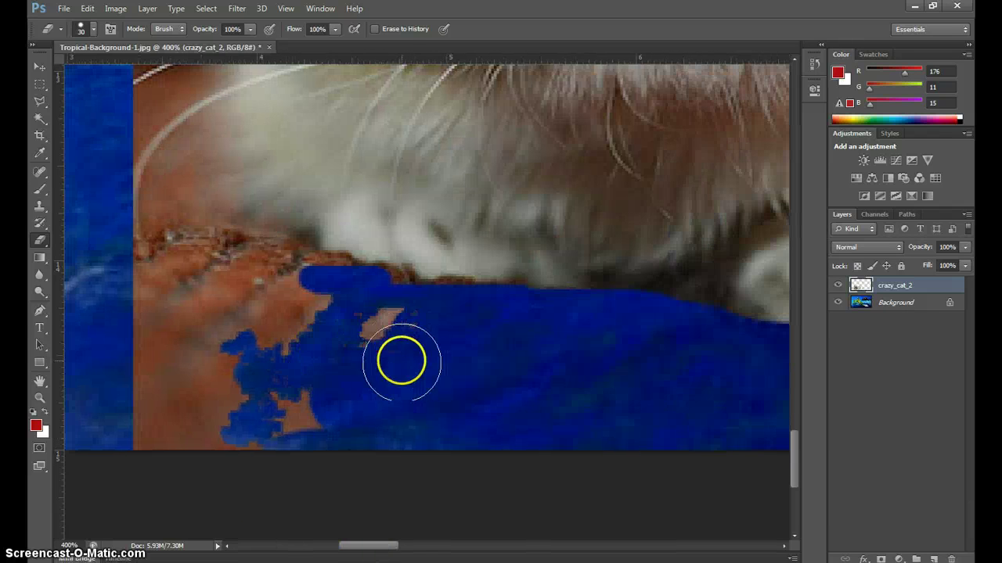
mouse_move(401, 361)
mouse_down()
mouse_move(360, 303)
mouse_move(135, 261)
mouse_move(160, 379)
mouse_move(306, 419)
mouse_up()
Step: Erase the leftover cushion and backdrop around the cat's outer cheek and whiskers, and fit the image in view
drag(794, 459, 794, 449)
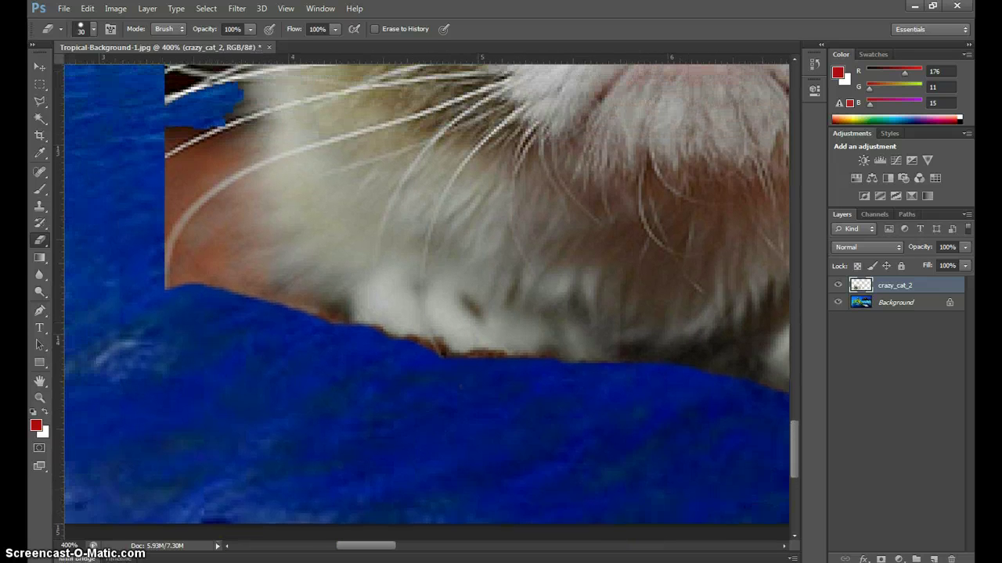
scroll(226, 82, up, 3)
mouse_move(218, 128)
mouse_down()
mouse_move(205, 141)
mouse_move(219, 306)
mouse_move(324, 407)
mouse_up()
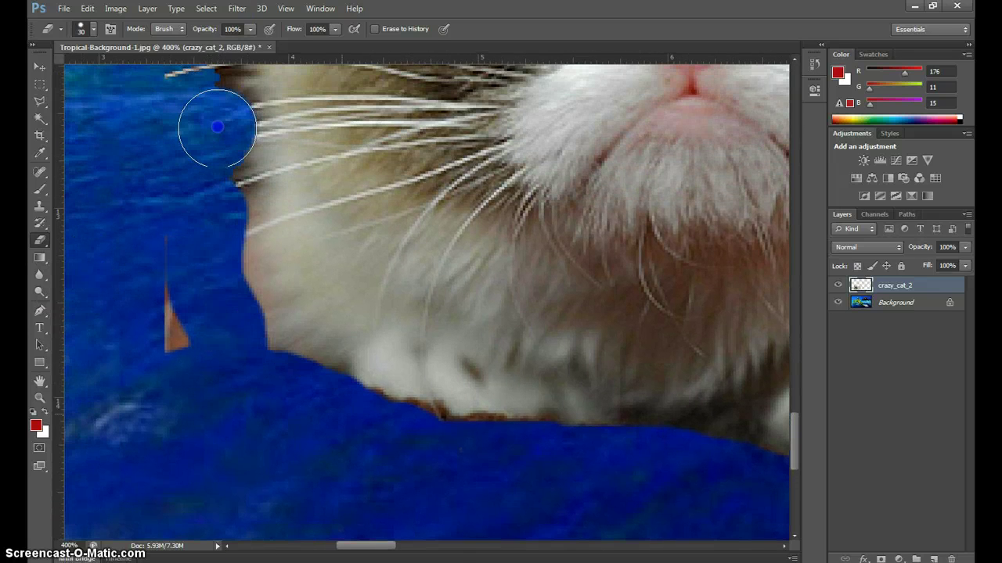
scroll(186, 264, up, 5)
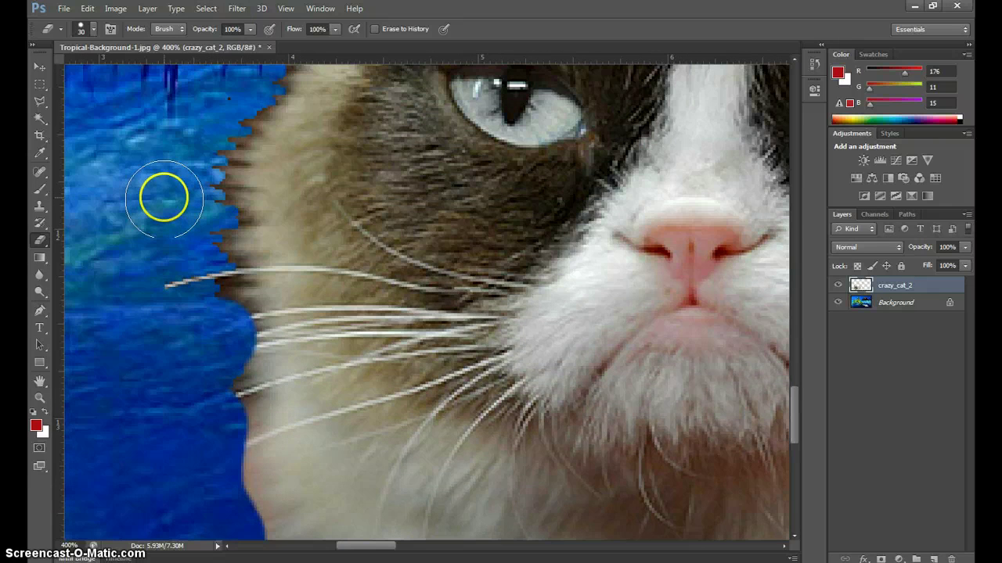
key(ctrl+0)
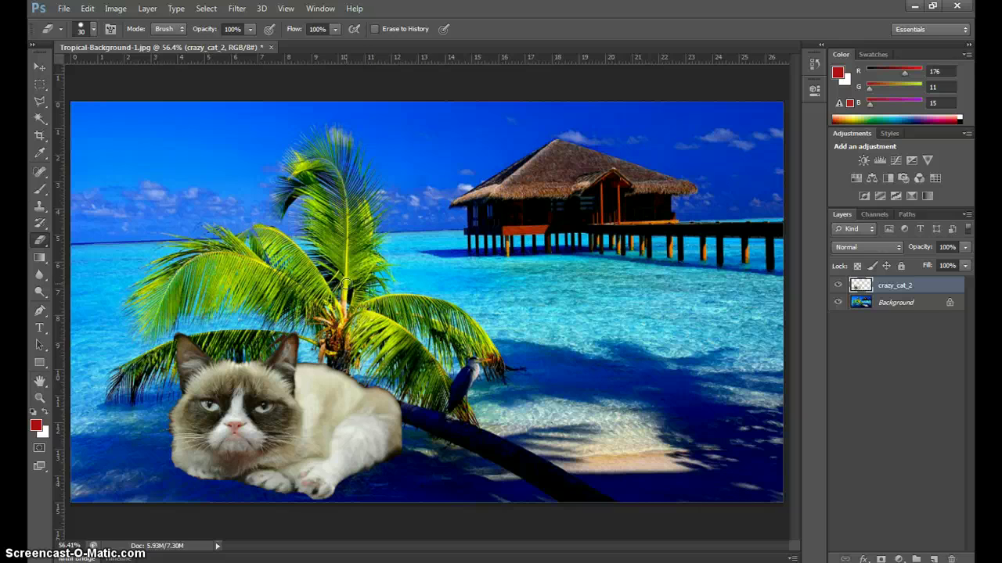
Step: Shrink the cat with Free Transform and place it on the pier beside the hut
key(ctrl+t)
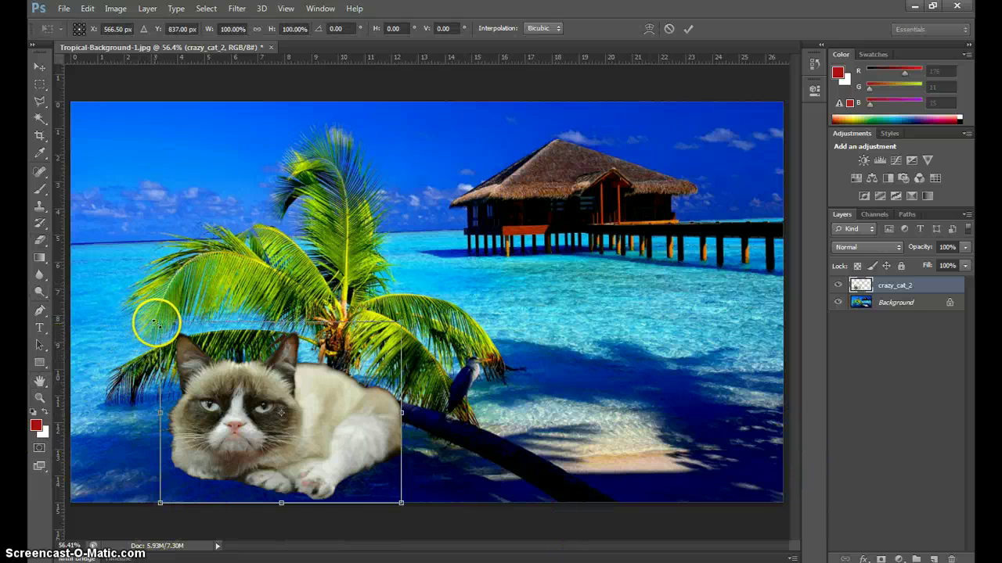
drag(158, 322, 715, 213)
click(688, 29)
key(e)
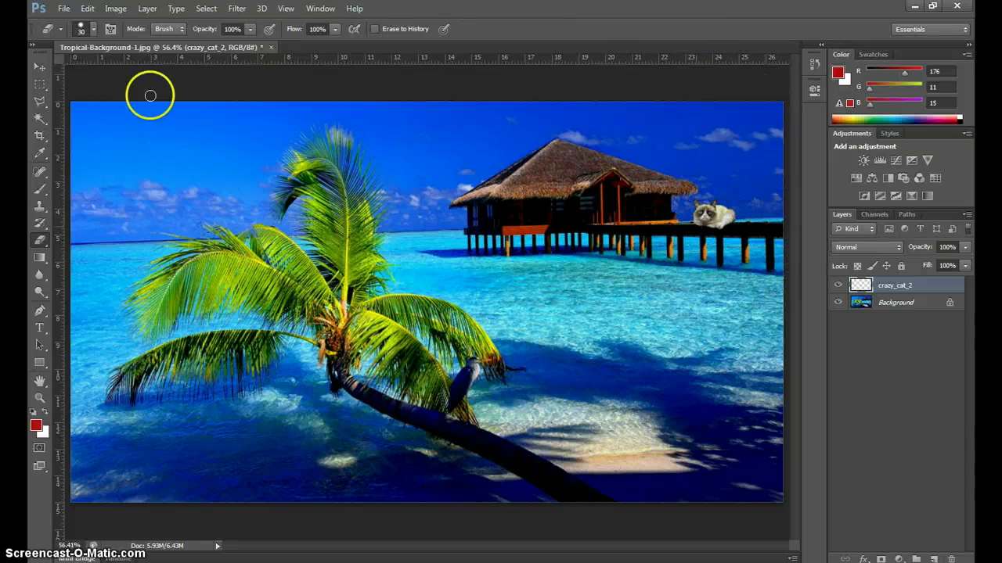
Step: Move the cat onto the palm trunk and scale it up to about 139%
click(39, 67)
drag(759, 222, 376, 375)
key(ctrl+t)
click(387, 384)
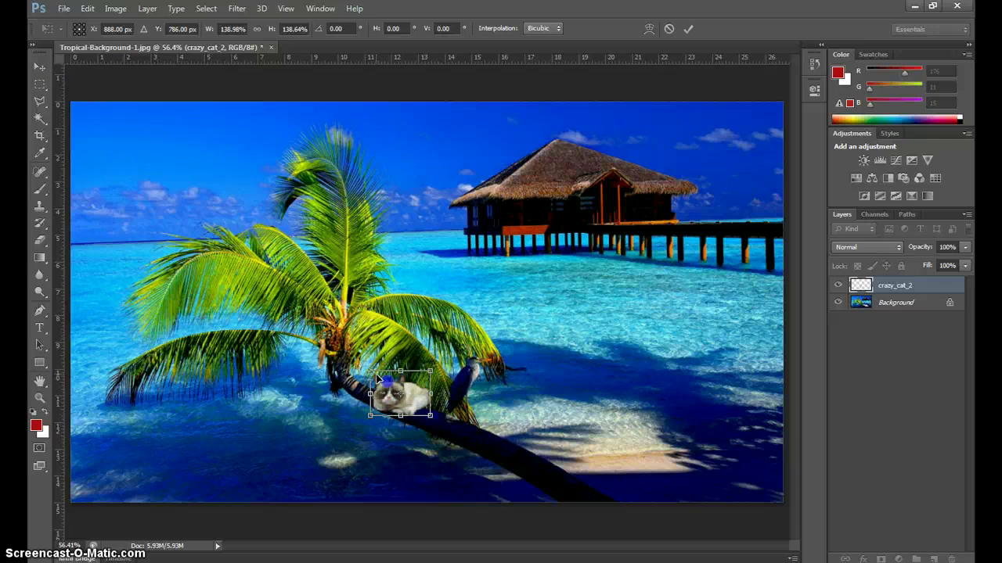
click(690, 29)
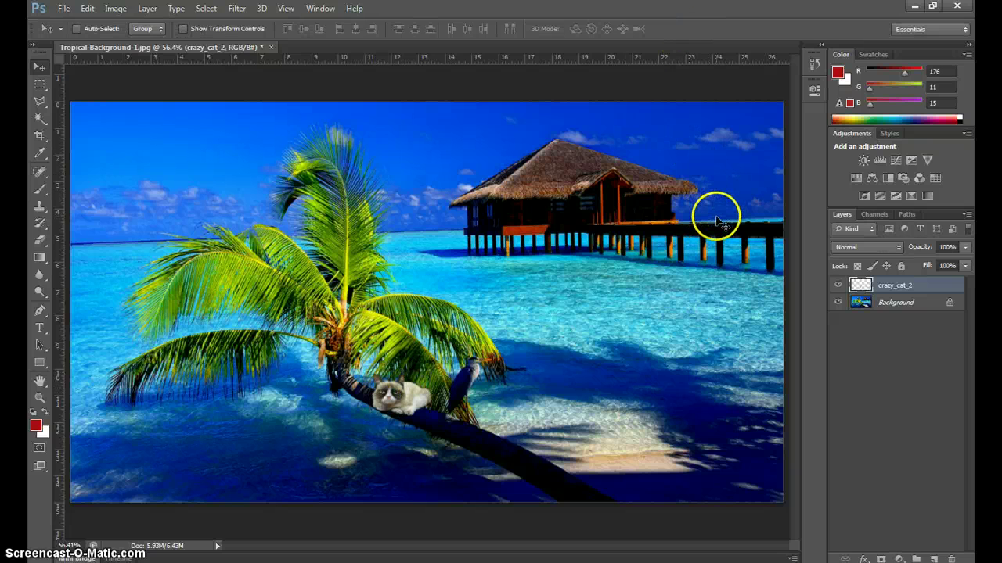
Step: Enlarge the cat to about 884% with Free Transform and place its face in the lower-right corner of the picture
key(ctrl+t)
drag(369, 369, 140, 147)
drag(302, 337, 307, 405)
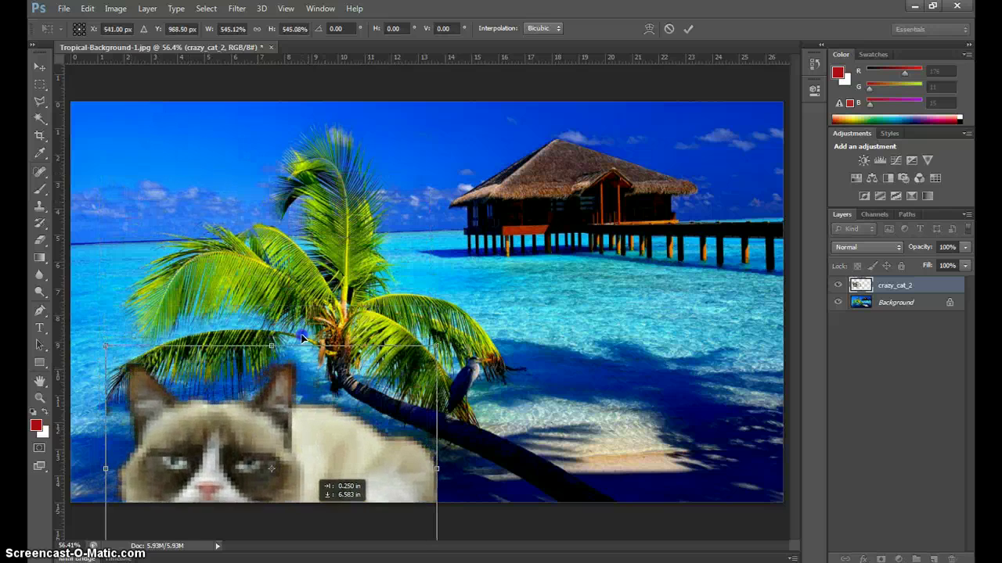
drag(435, 342, 644, 193)
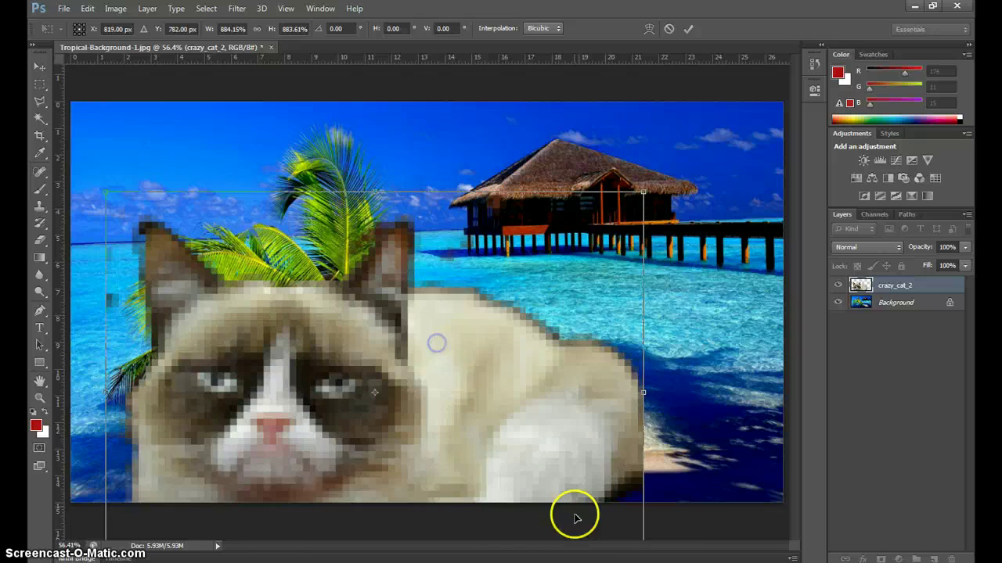
drag(575, 515, 975, 543)
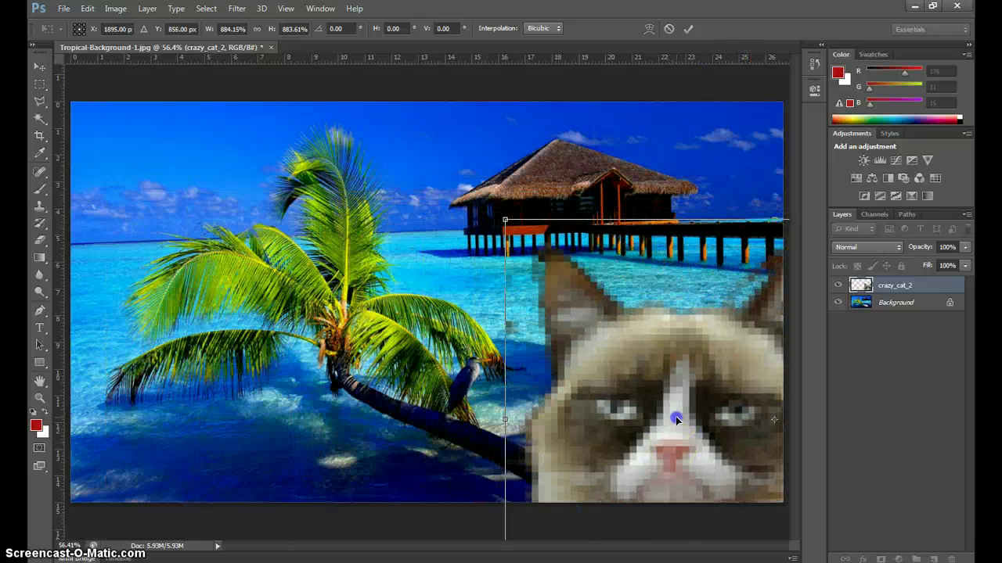
click(688, 29)
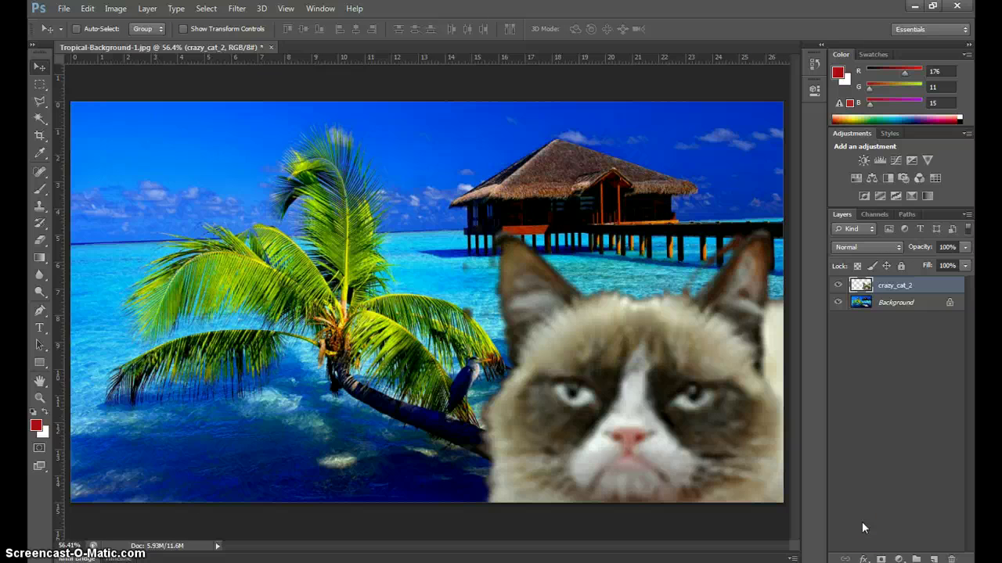
click(417, 294)
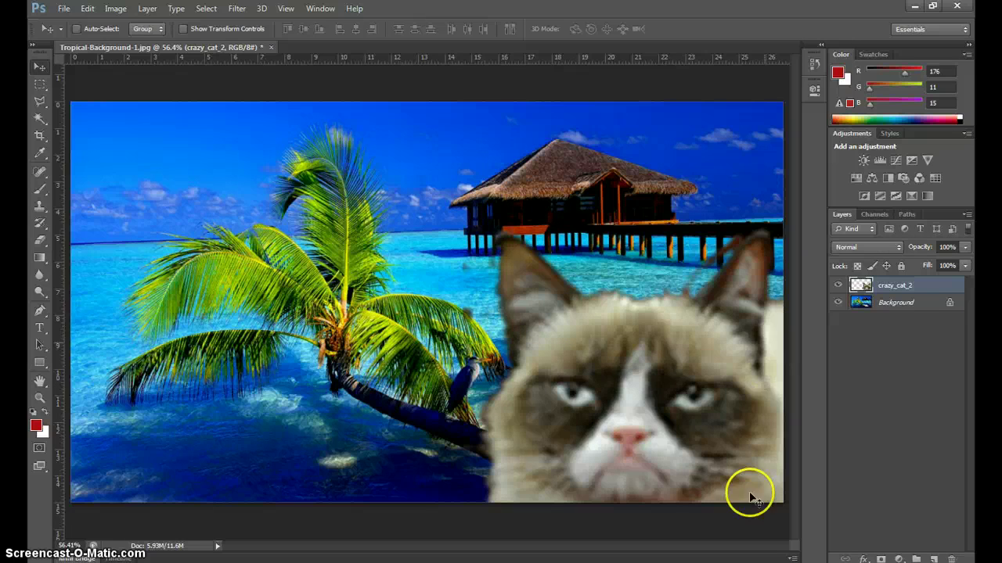
Step: Add a Hue/Saturation adjustment layer above the cat layer
click(146, 9)
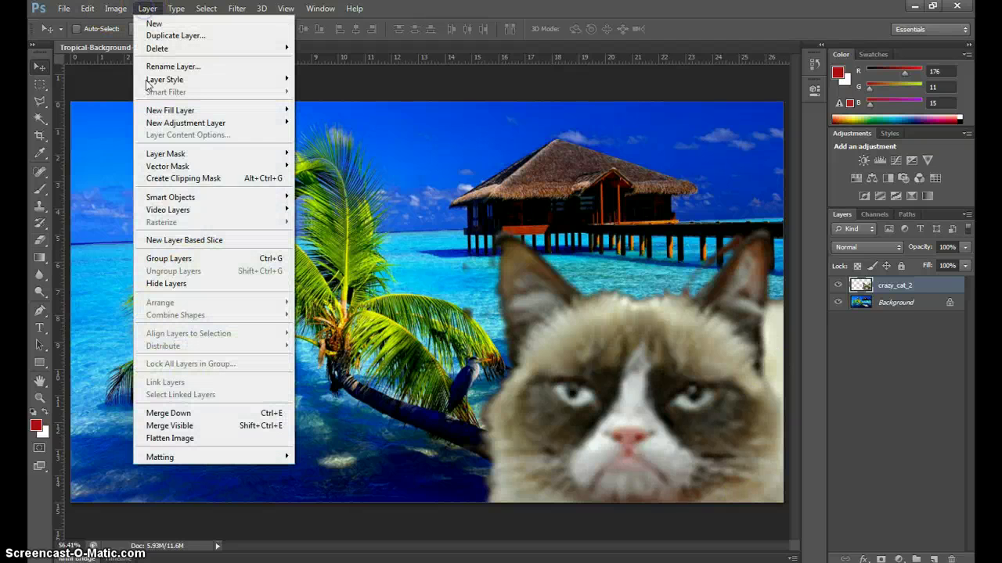
mouse_move(236, 131)
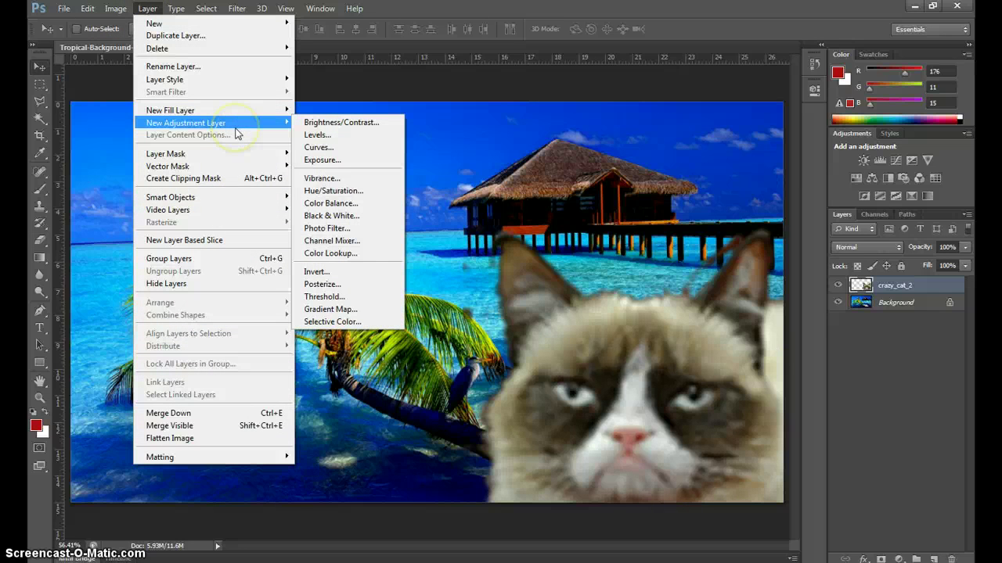
click(342, 195)
click(606, 181)
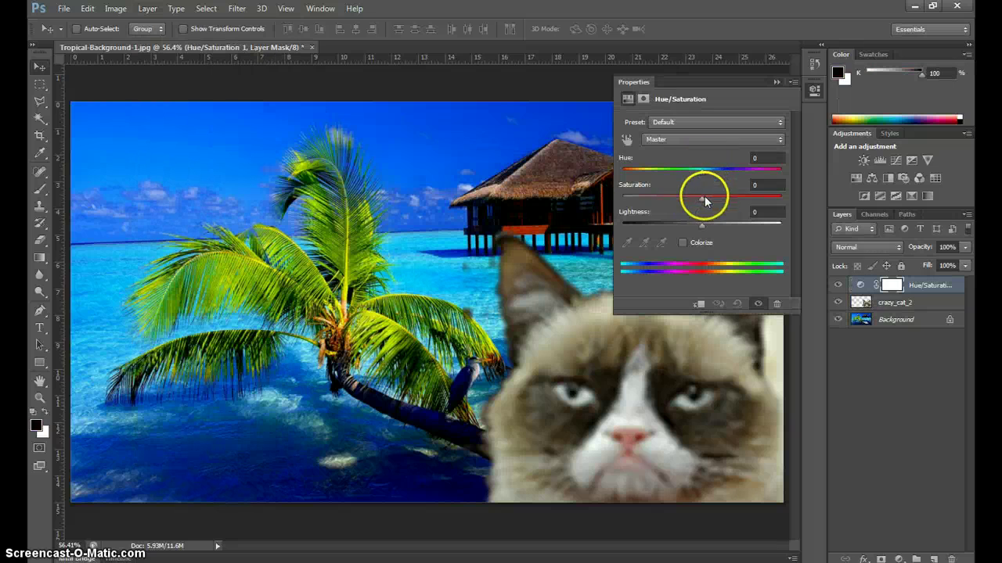
Step: Set the adjustment layer's saturation to +51 and toggle its visibility to compare the effect
drag(702, 197, 747, 198)
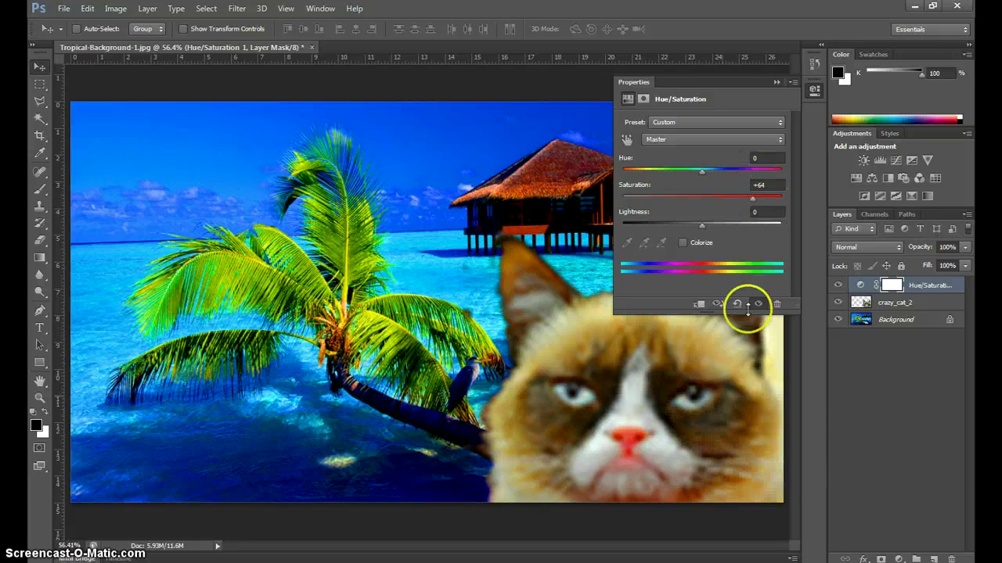
click(753, 200)
drag(752, 200, 736, 200)
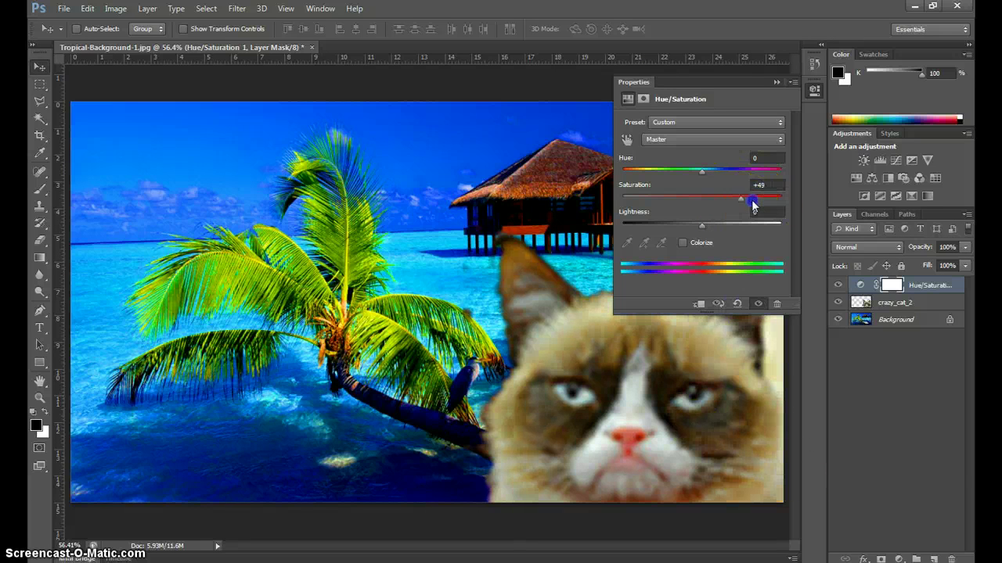
click(773, 82)
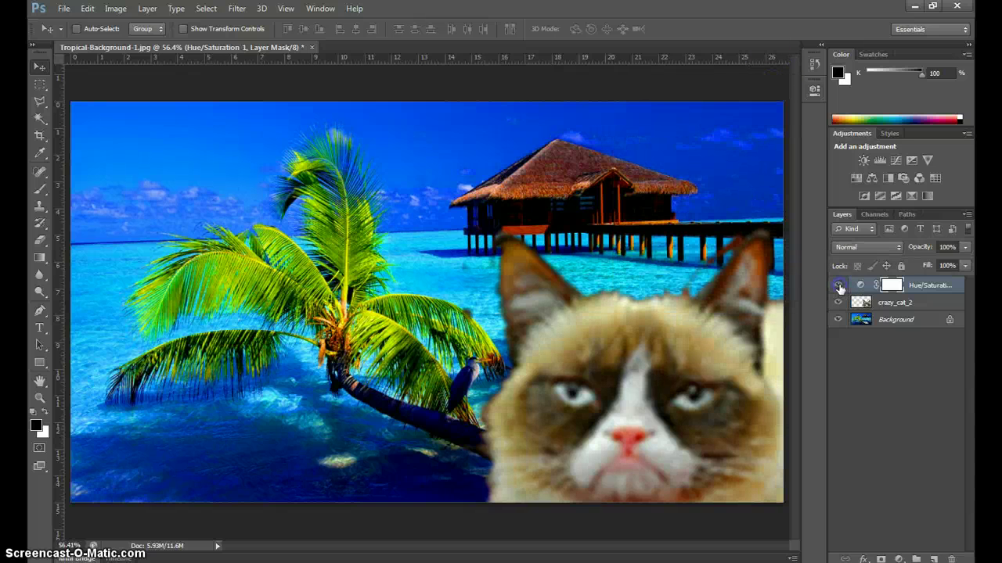
click(839, 286)
click(840, 287)
click(839, 288)
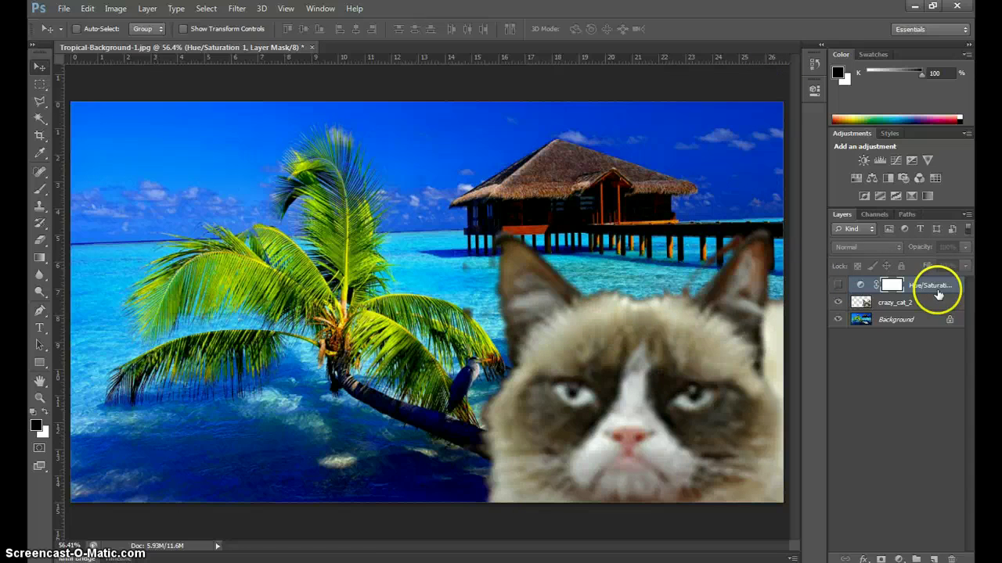
Step: Delete the Hue/Saturation adjustment layer above the cat layer
click(939, 294)
key(Delete)
click(913, 285)
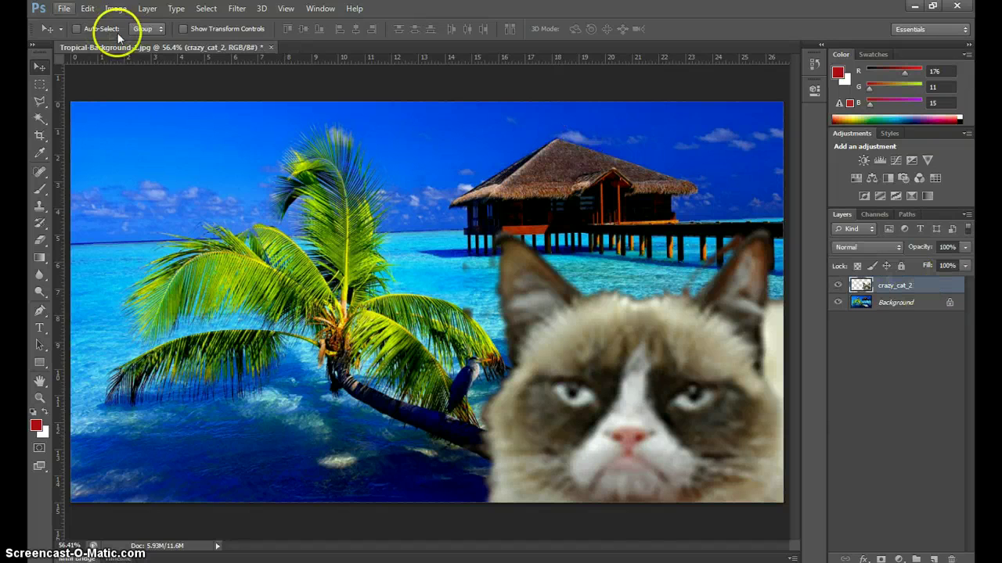
Step: Create a new Hue/Saturation adjustment layer with the default name and options above the crazy_cat_2 layer
click(147, 9)
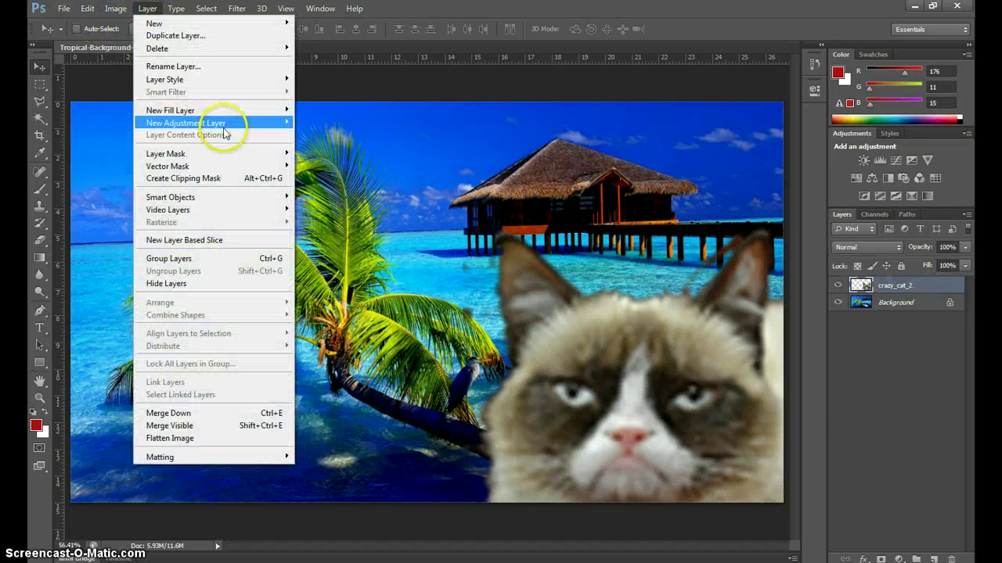
mouse_move(232, 129)
click(350, 191)
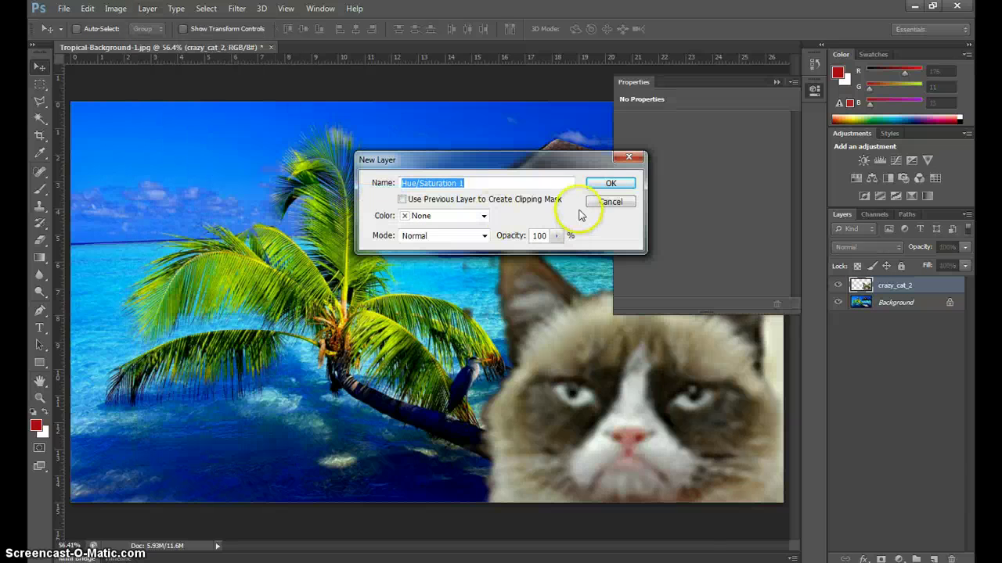
click(610, 183)
Step: Preview the picture at saturation -100, set the adjustment layer's saturation to +4 and collapse its properties
drag(701, 196, 623, 198)
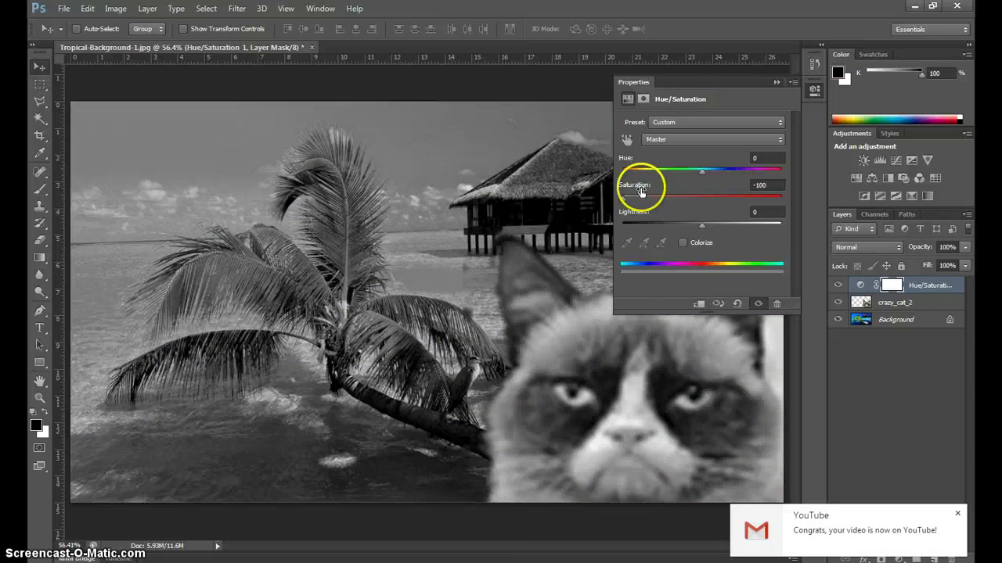
drag(625, 201, 705, 201)
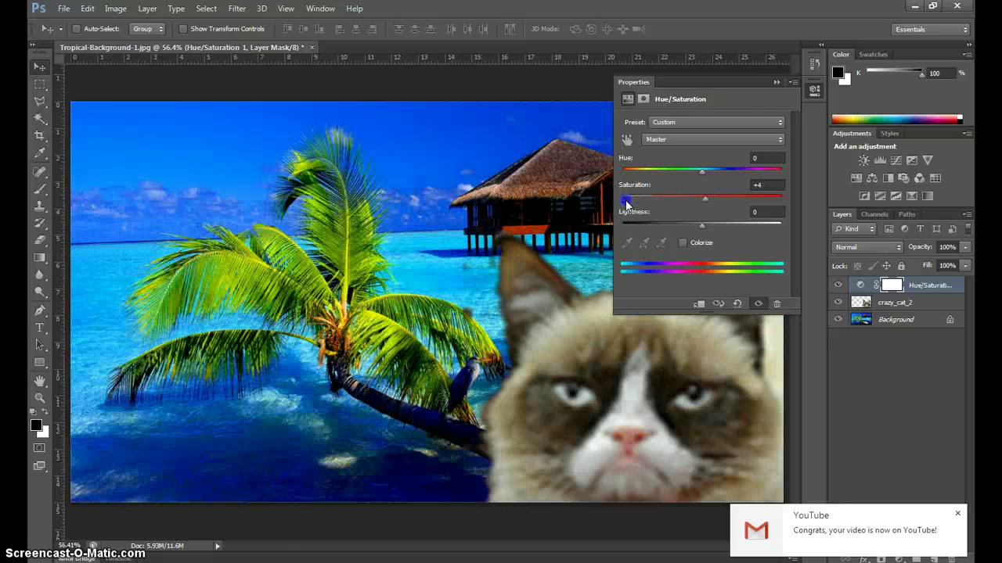
click(777, 83)
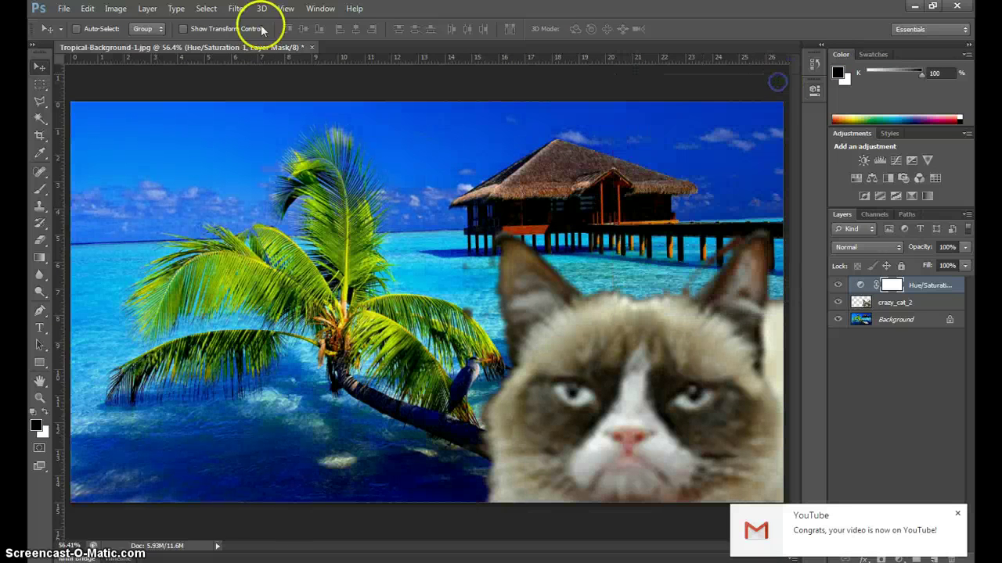
click(148, 9)
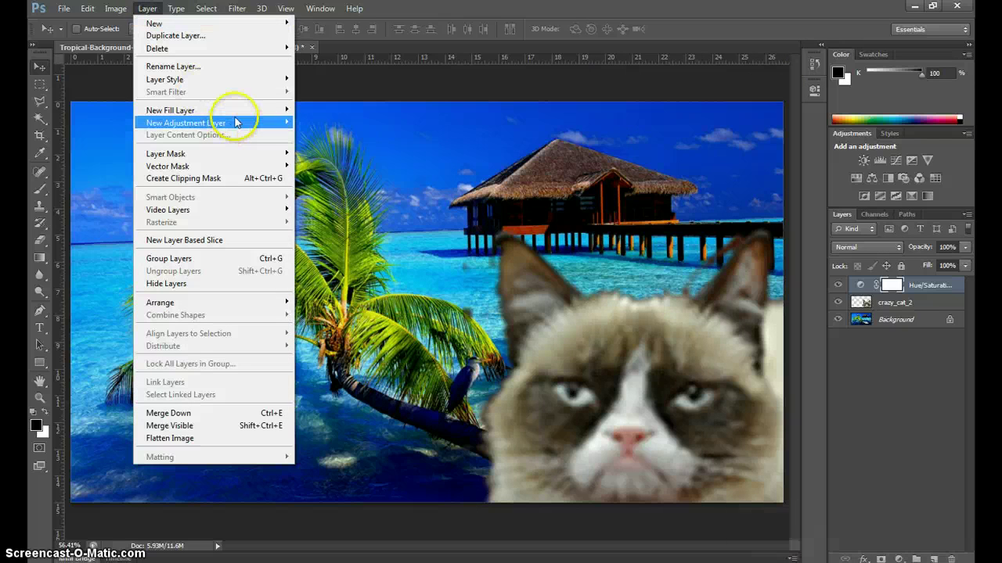
mouse_move(235, 123)
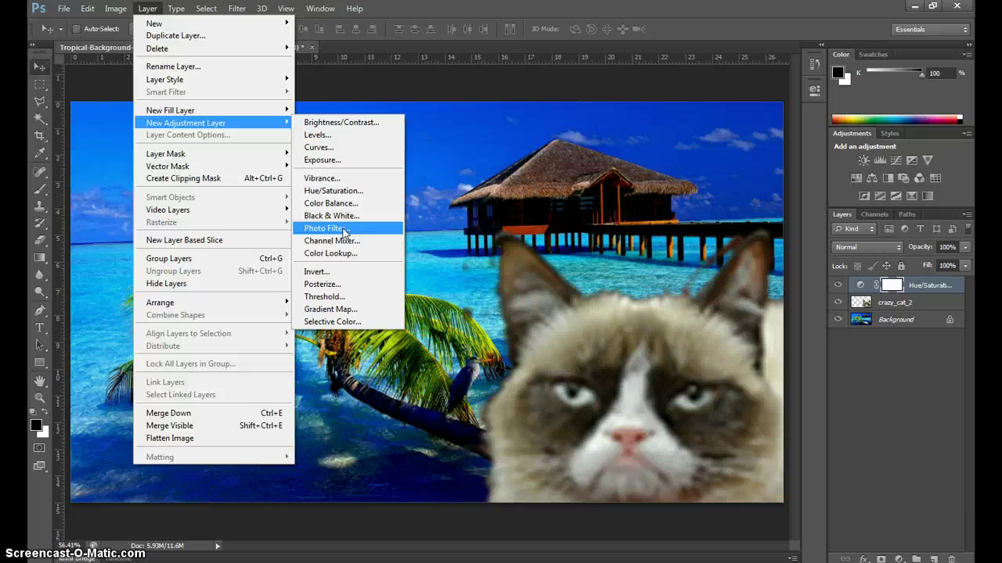
Step: Shrink the crazy_cat_2 layer to about 8% with Free Transform and place the cat on the pier beside the hut
click(892, 303)
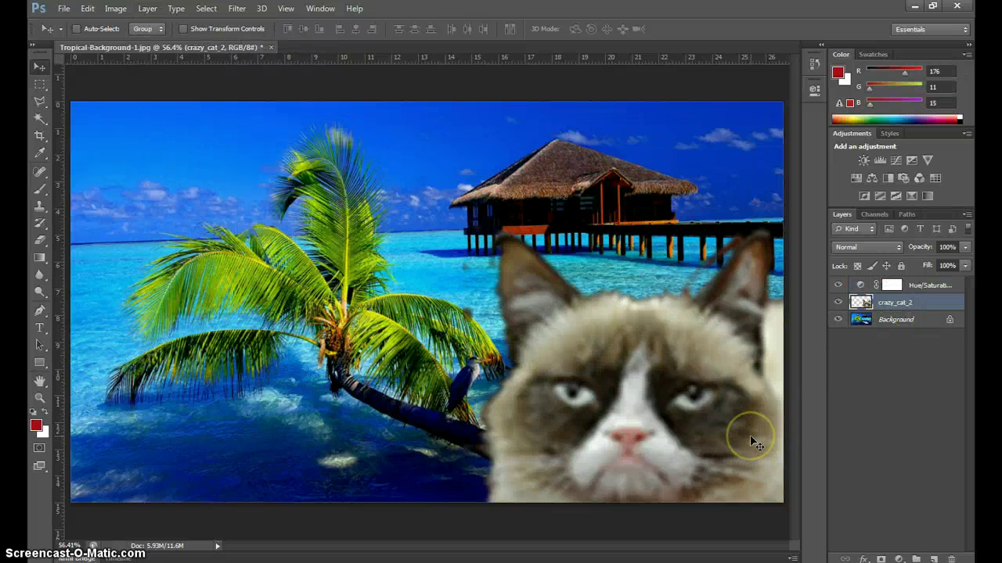
key(ctrl+t)
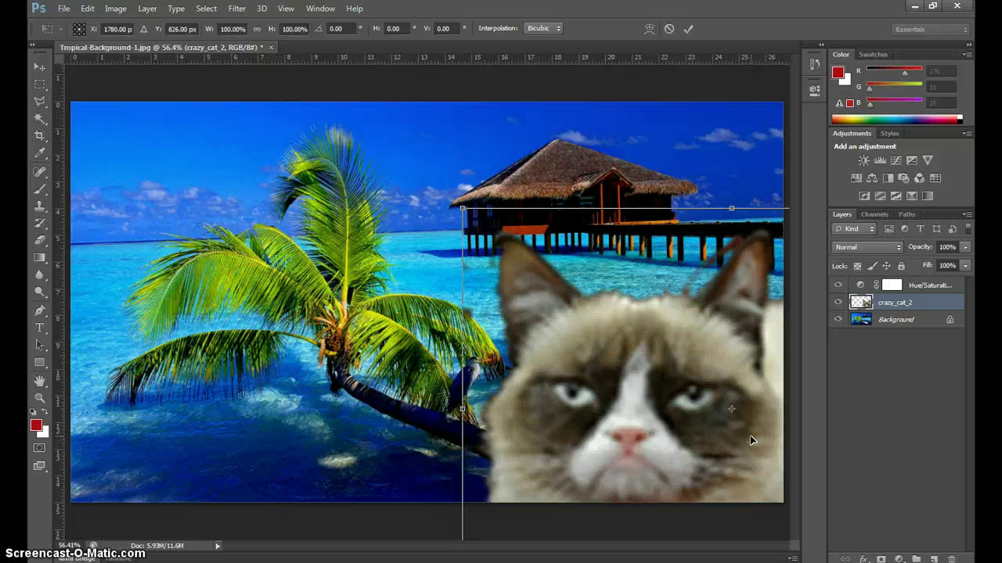
drag(463, 207, 711, 393)
drag(788, 503, 385, 296)
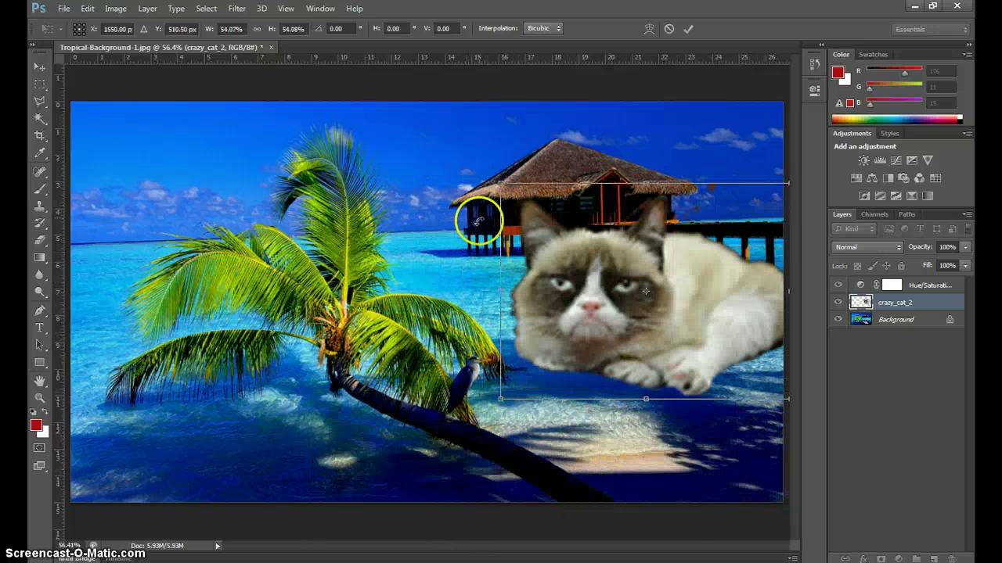
drag(499, 183, 649, 369)
drag(776, 381, 710, 259)
drag(666, 187, 712, 223)
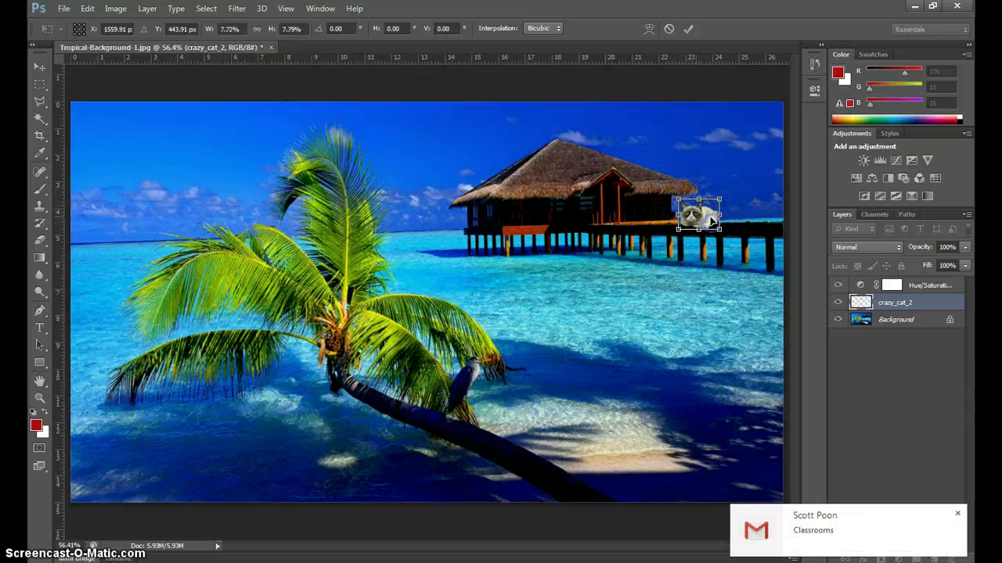
click(689, 28)
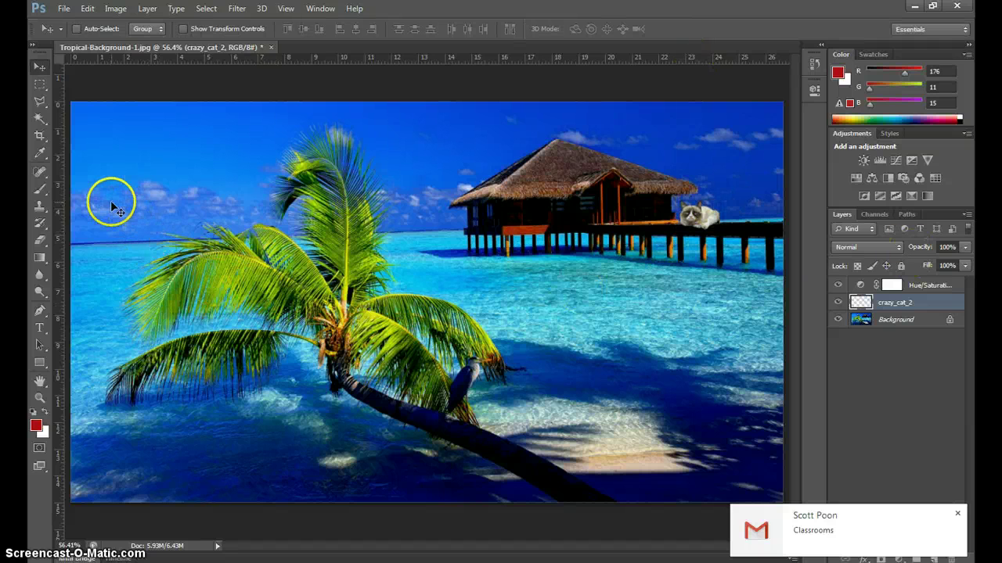
Step: Save the composite in Photoshop format as Tropical-Background-1.psd in the Bunny on the moon folder, with Maximize Compatibility on
click(64, 9)
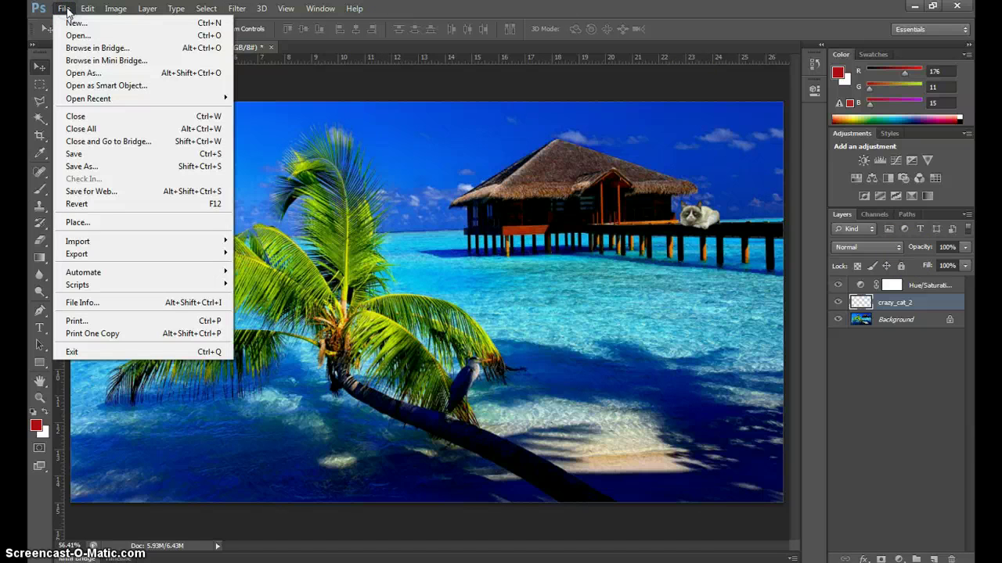
click(61, 153)
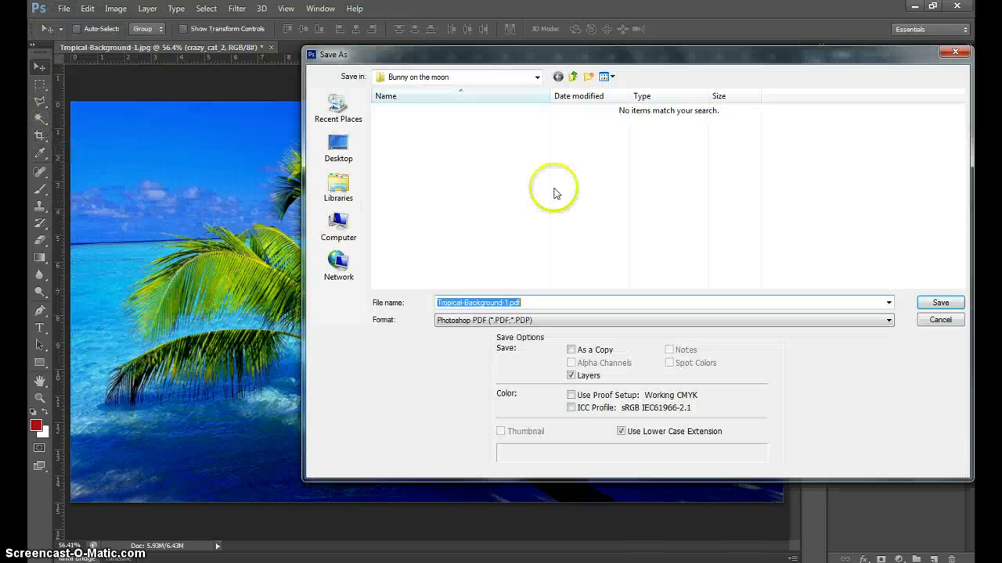
click(521, 319)
click(508, 331)
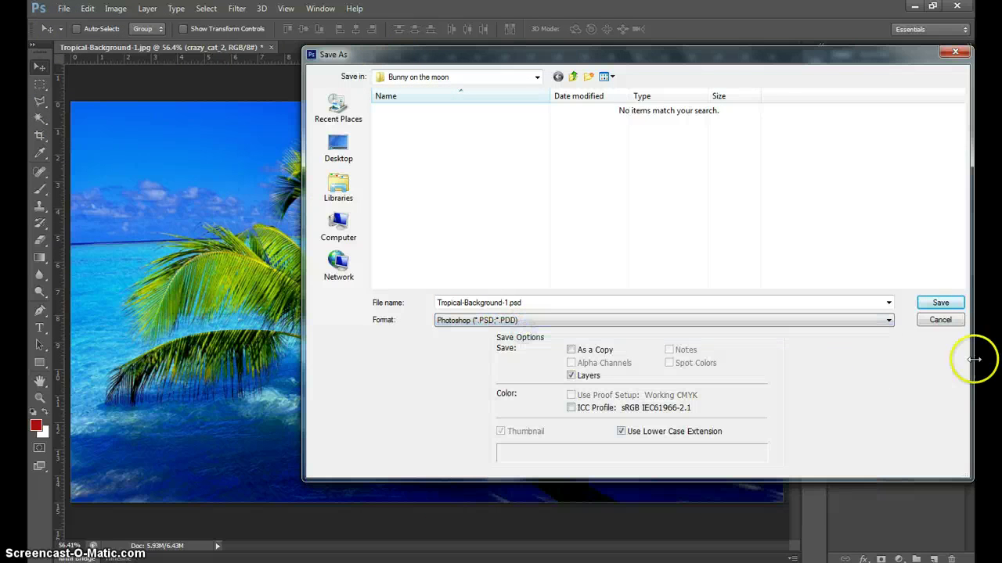
click(954, 308)
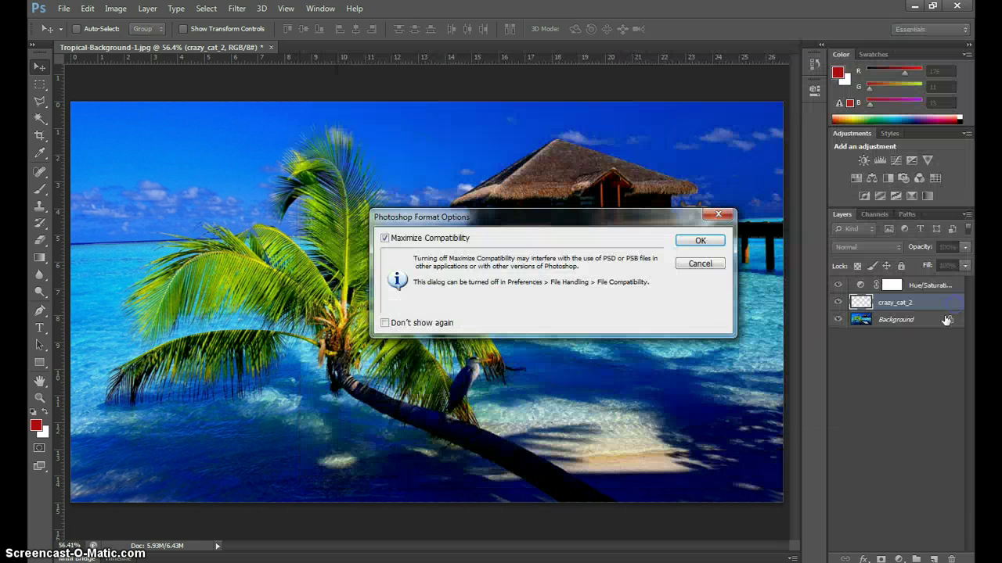
click(697, 236)
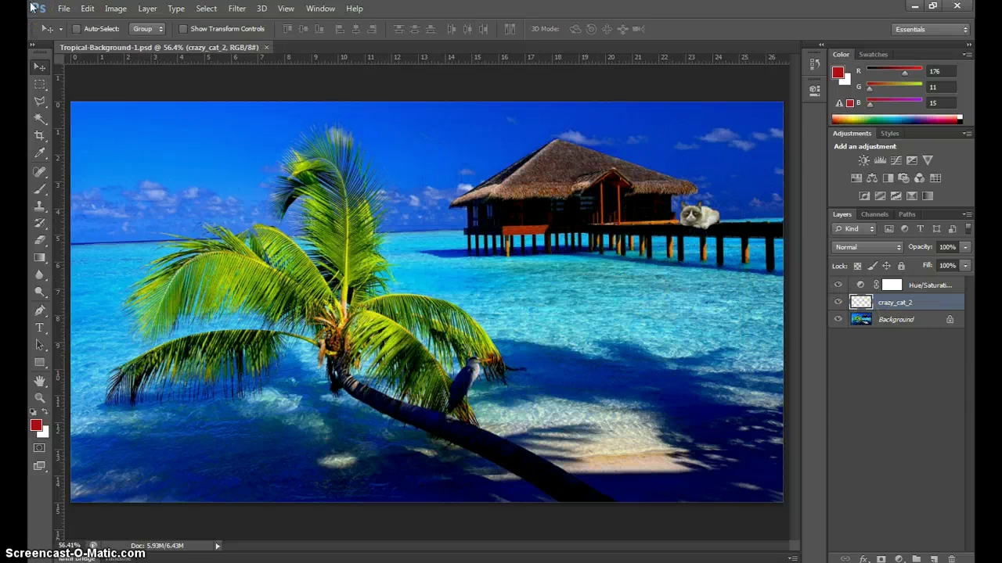
Step: Save a JPEG copy named "Bunny on the moon" in the same folder, without replacing the original Tropical-Background-1.jpg
click(66, 8)
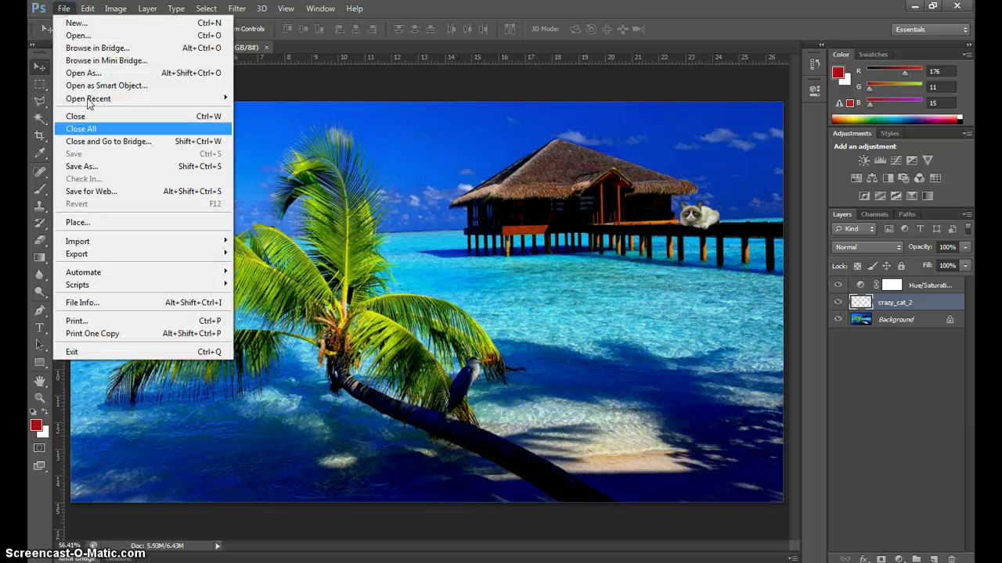
click(109, 164)
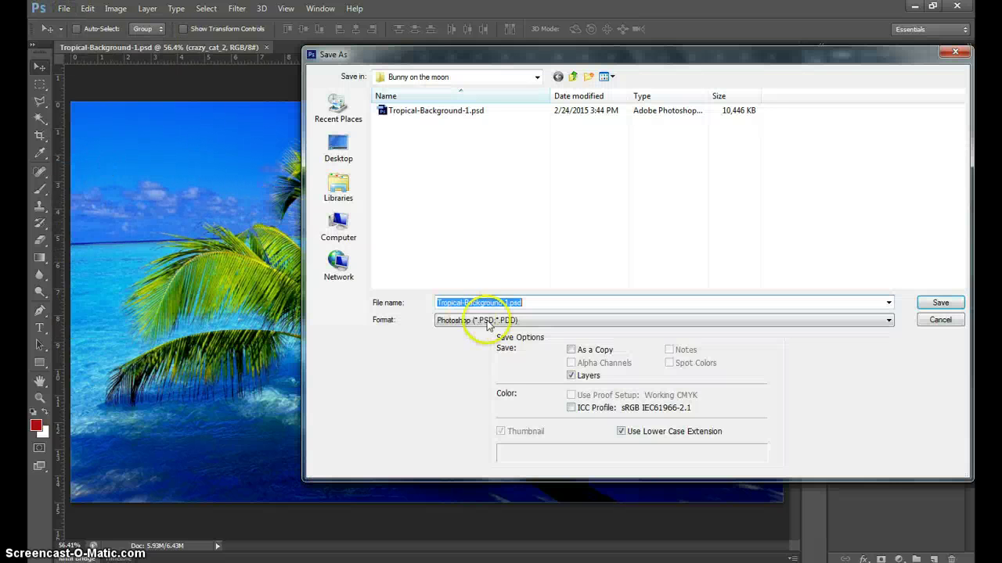
click(491, 321)
click(507, 409)
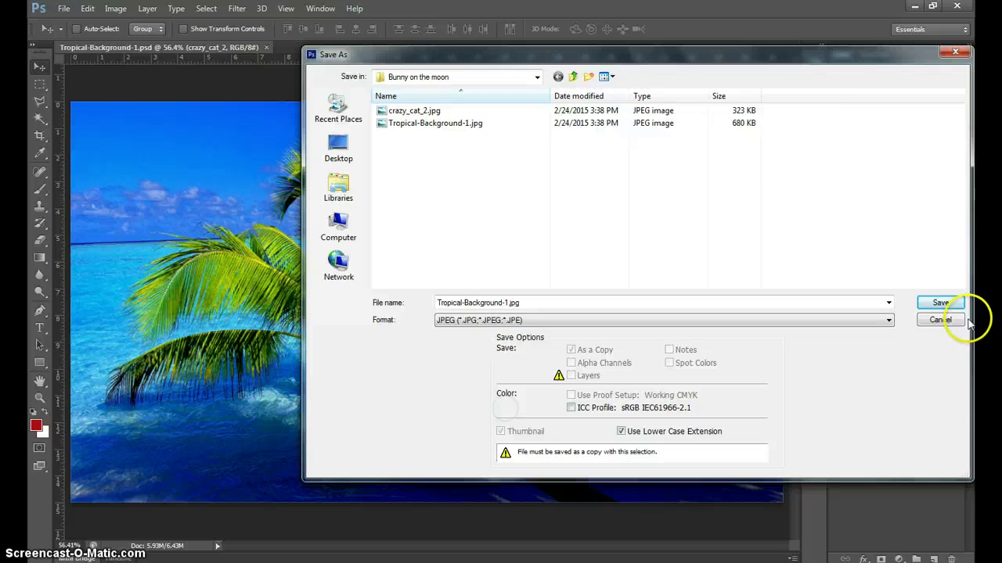
click(939, 303)
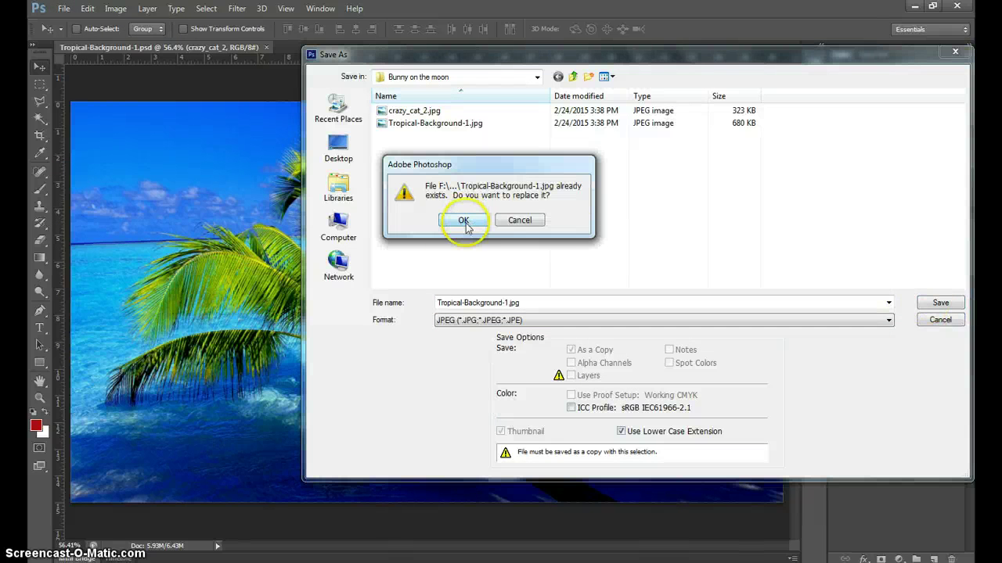
click(519, 221)
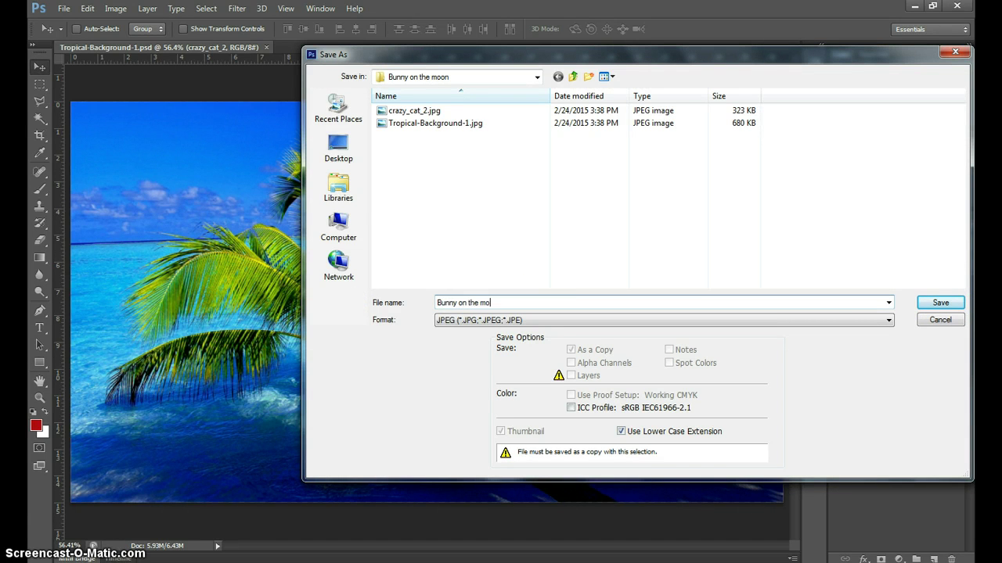
click(940, 302)
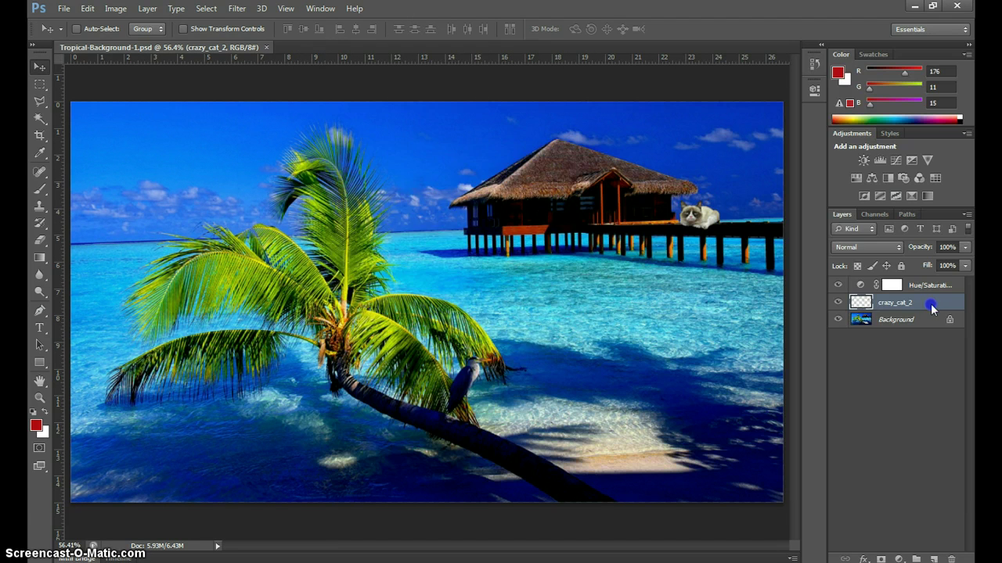
click(520, 177)
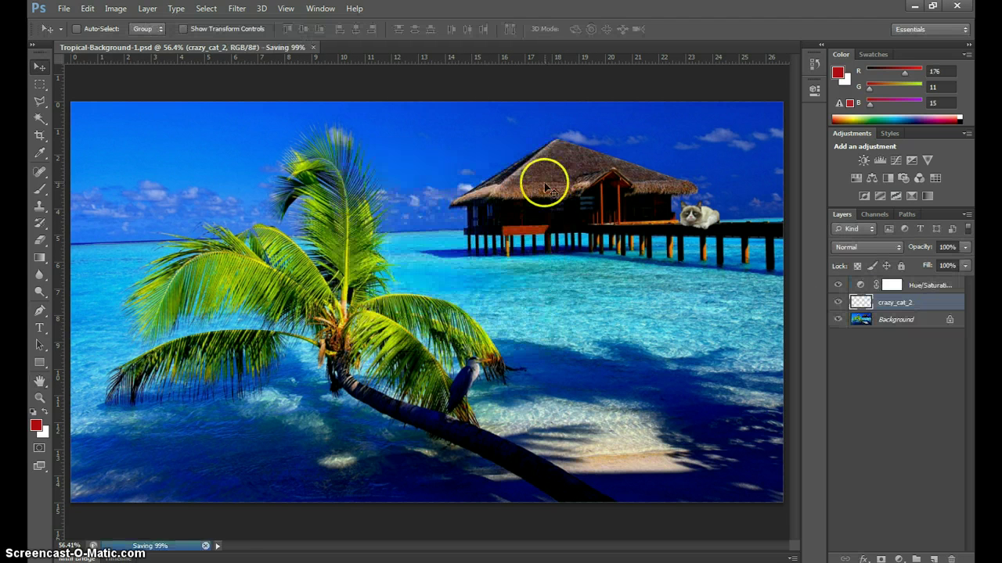